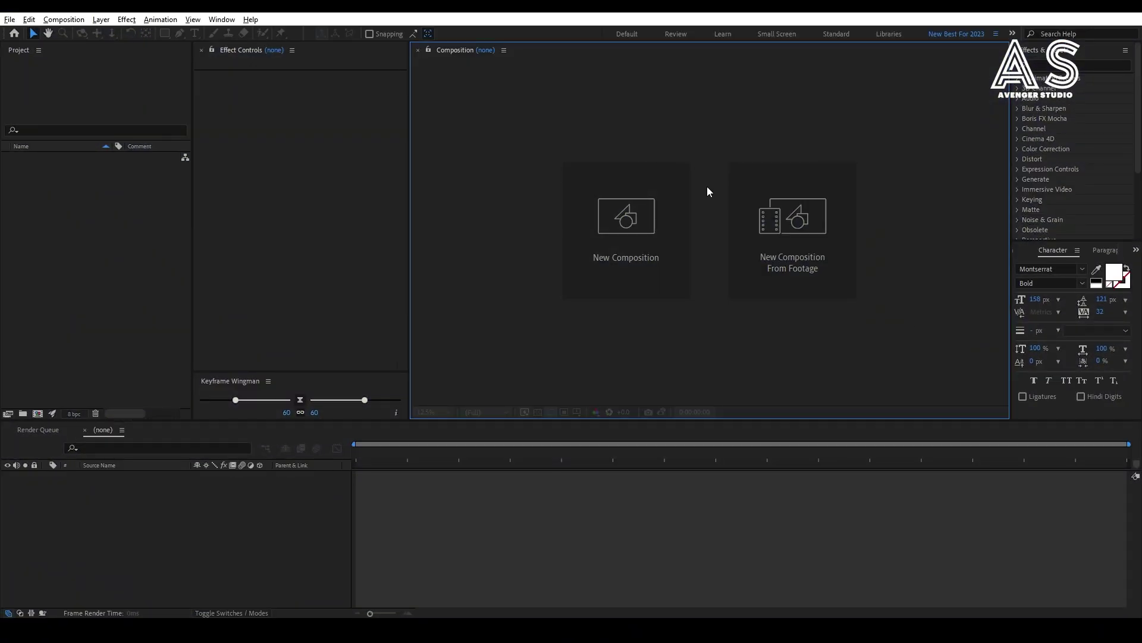
- Create a new 1920×1080 composition named Main
left_click(635, 236)
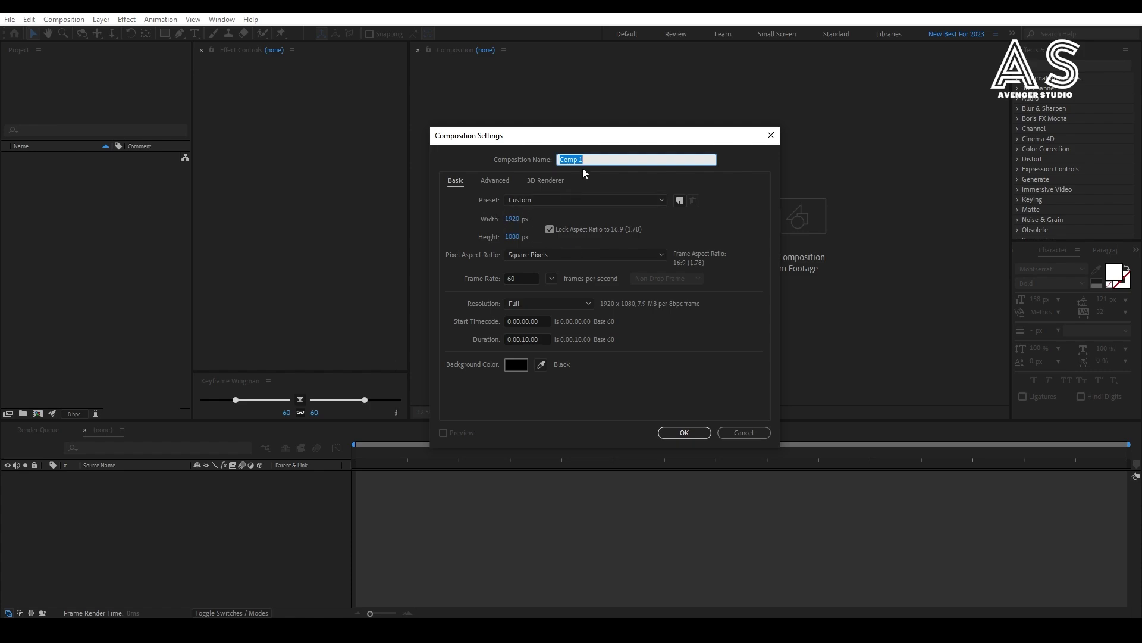
type("Main")
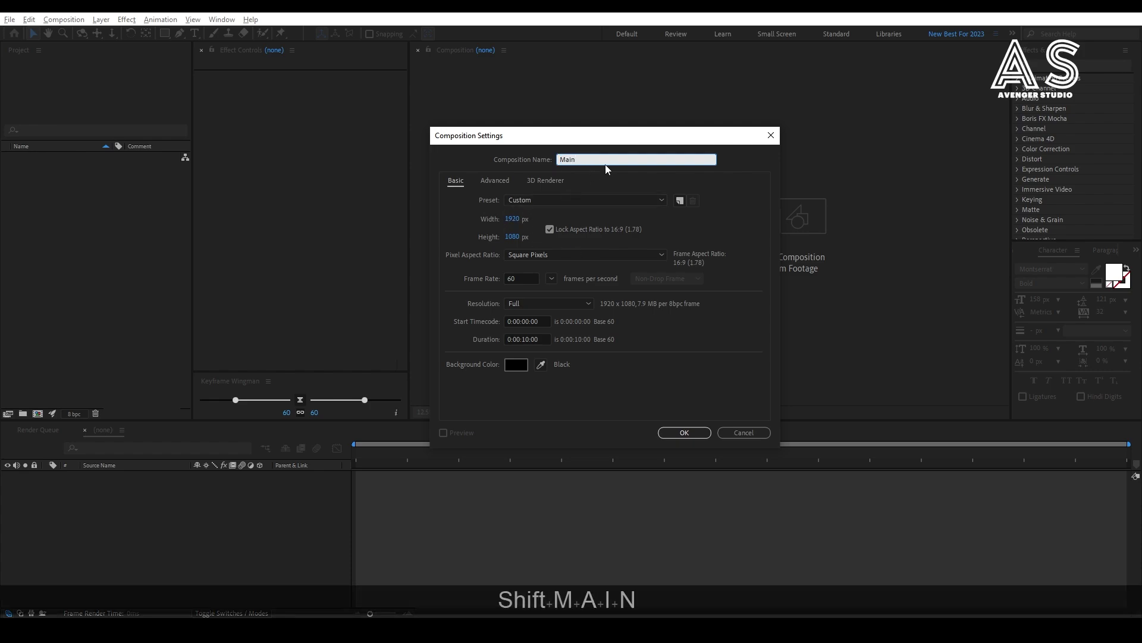
left_click(512, 219)
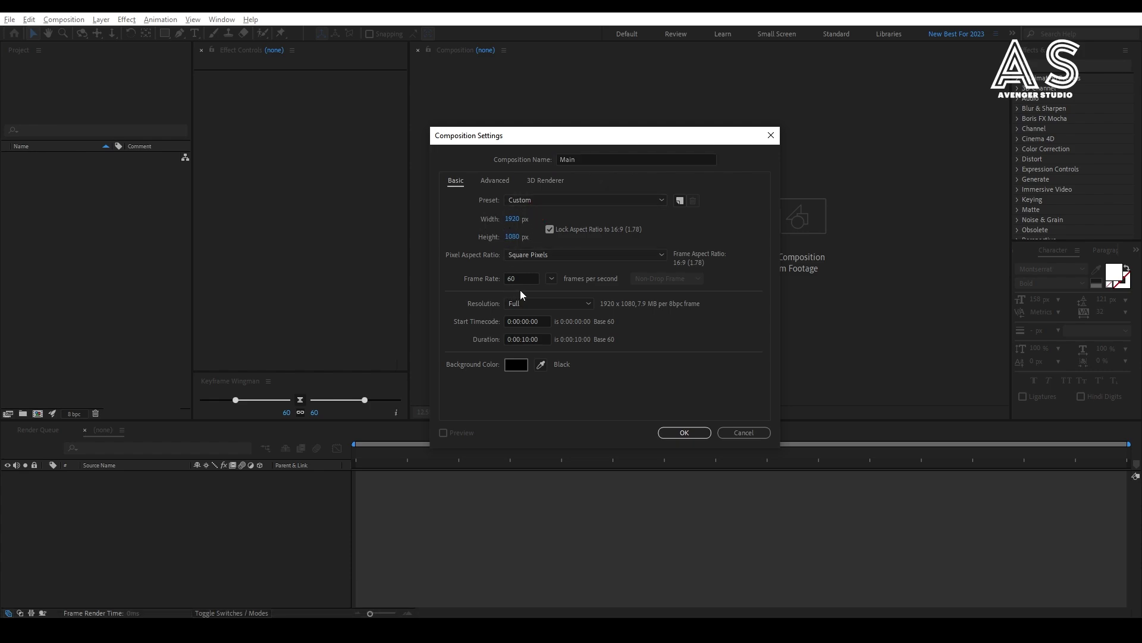
left_click(684, 433)
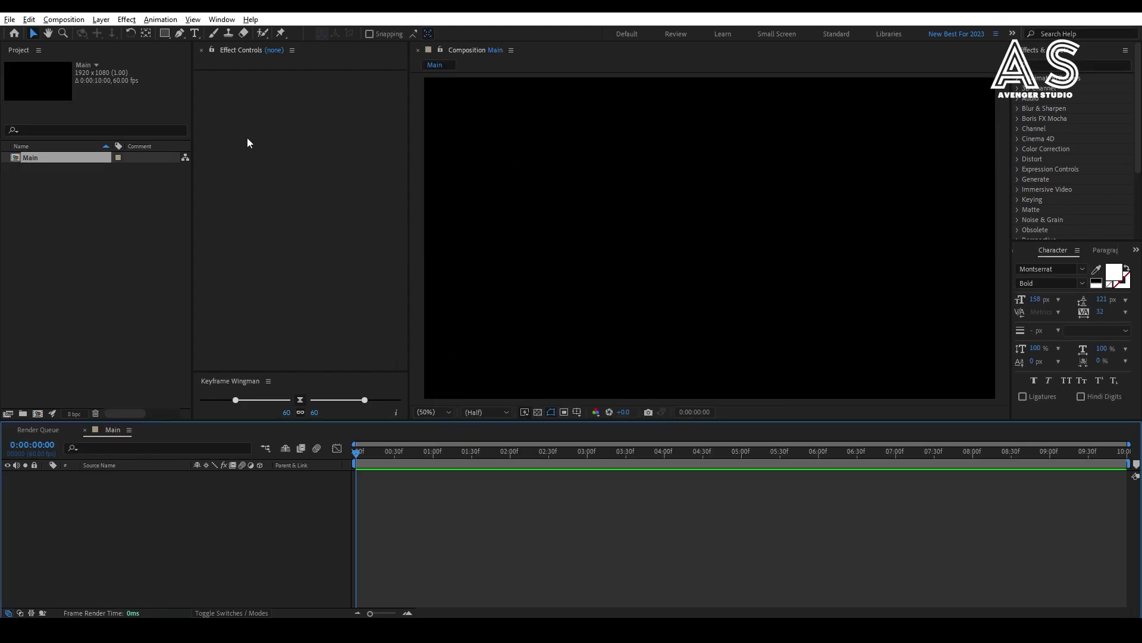
- Add the text 'Gradient Color Text Animation' at 84 px, centred in the composition
left_click(194, 33)
left_click(635, 211)
type("Gradient Color Text Animation")
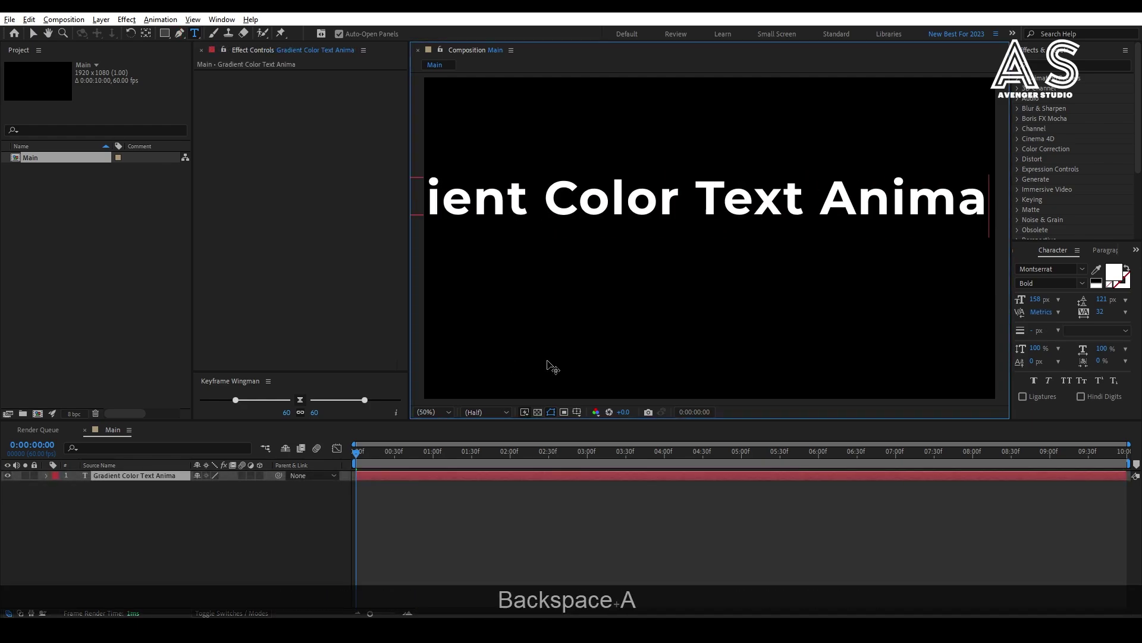
key("ctrl+a")
left_click_drag(1036, 299, 761, 415)
key("v")
key("ctrl+alt+Home")
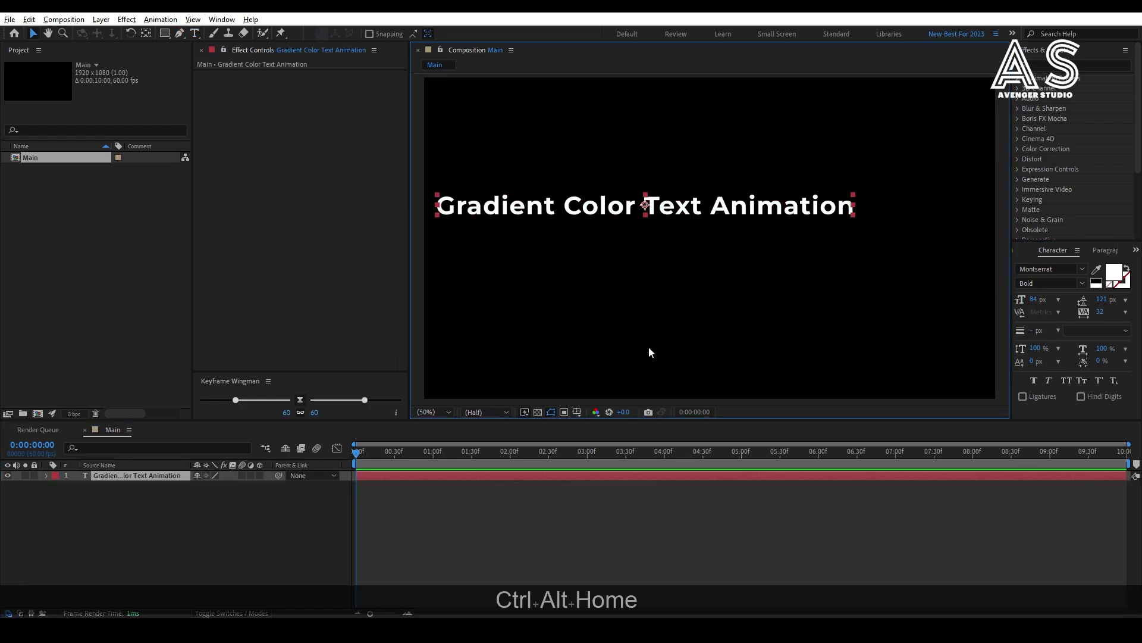
key("ctrl+Home")
left_click(377, 497)
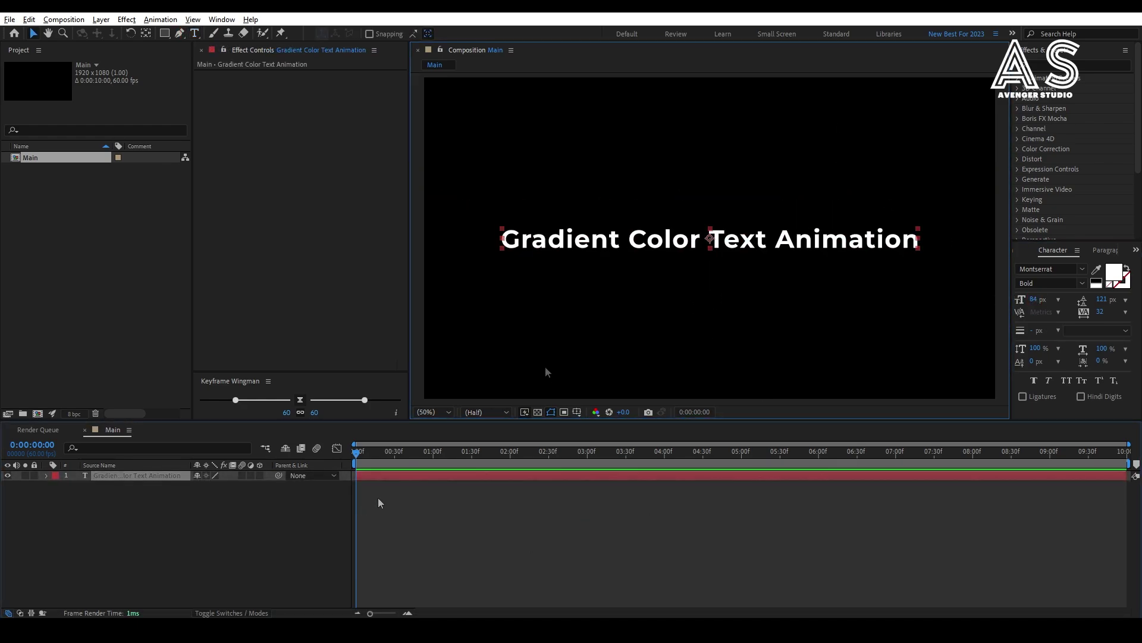
- Add a text animator with Position and Opacity properties to the title layer
left_click(109, 476)
left_click(46, 476)
left_click(263, 487)
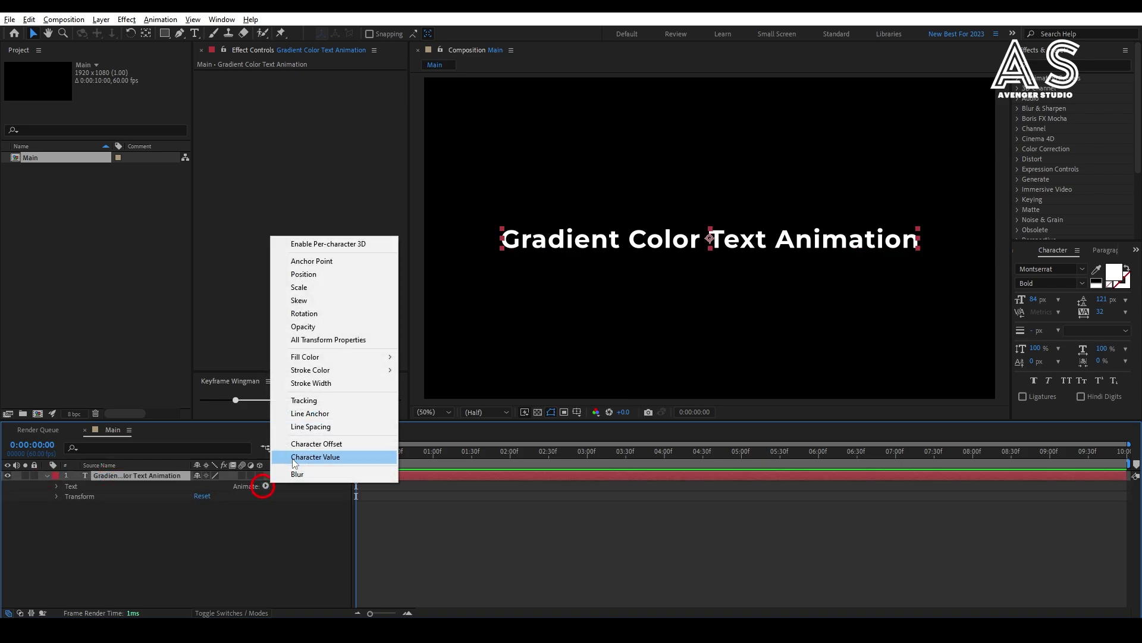
left_click(311, 275)
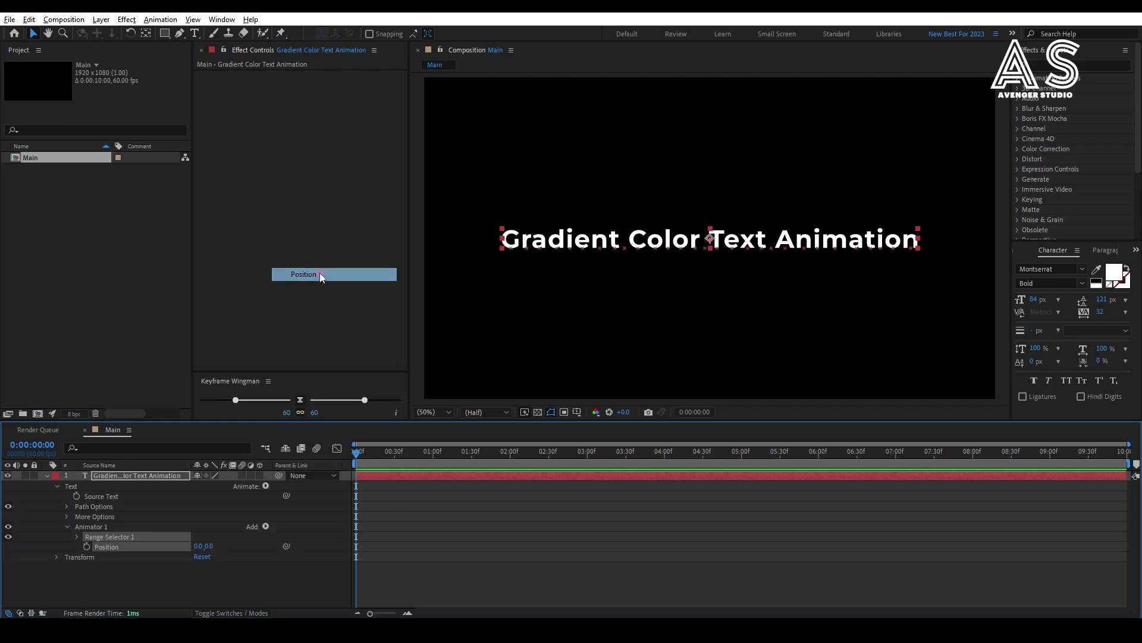
left_click(266, 526)
mouse_move(287, 531)
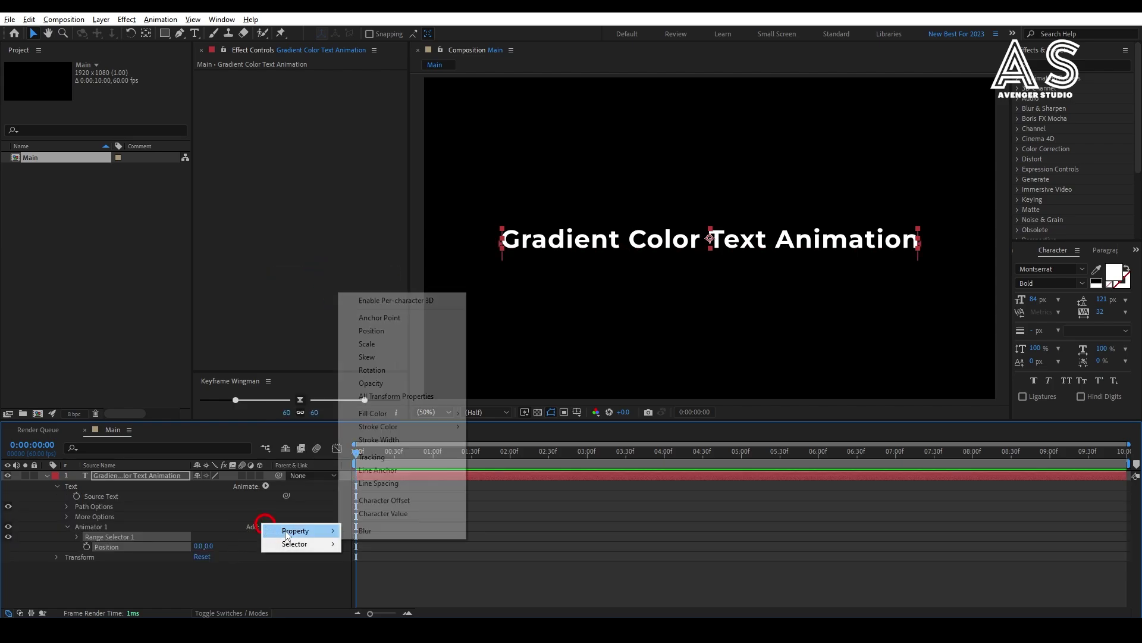
left_click(388, 385)
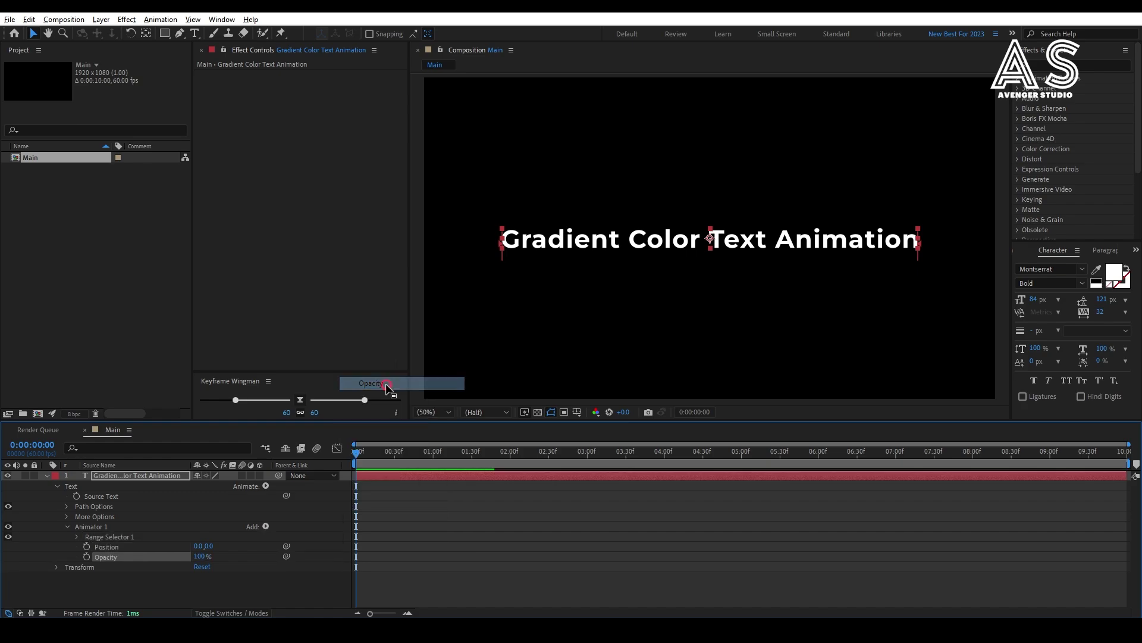
- Set animator Position Y to 145 and Opacity to 0%, keyframing range Offset at -100%
left_click(209, 546)
type("145")
key("Return")
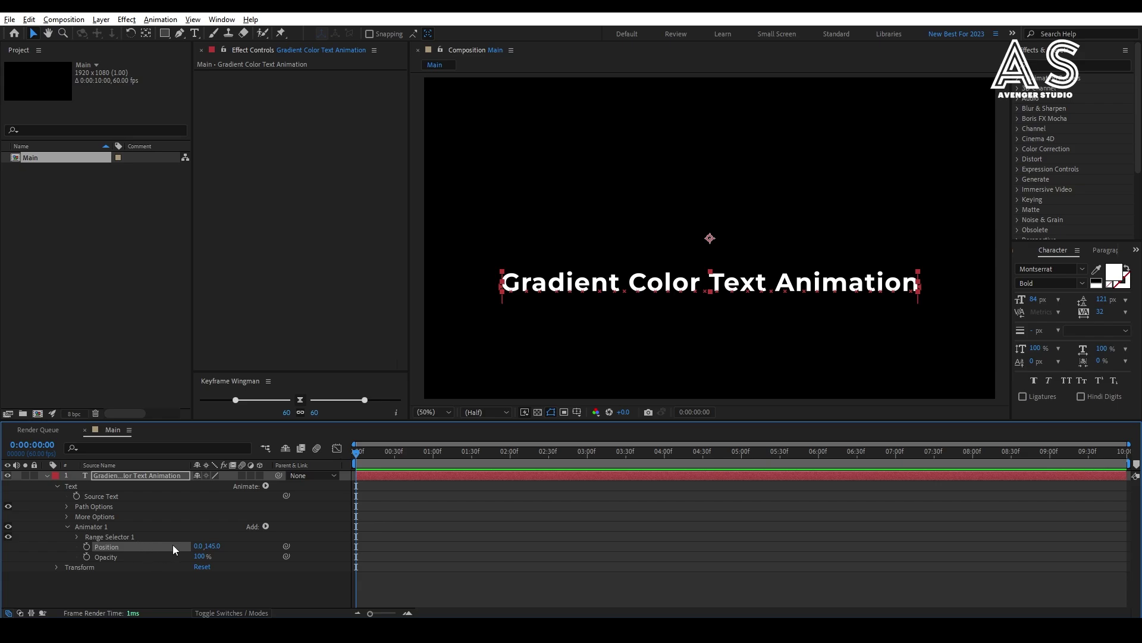
left_click_drag(198, 556, 74, 523)
left_click(78, 536)
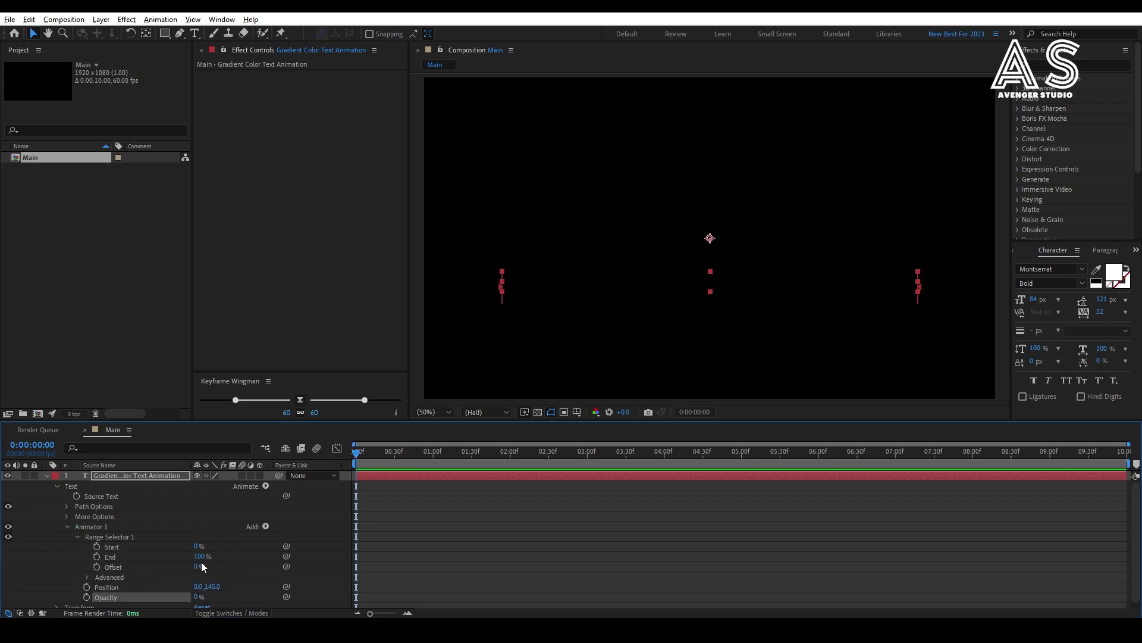
left_click_drag(198, 566, 81, 567)
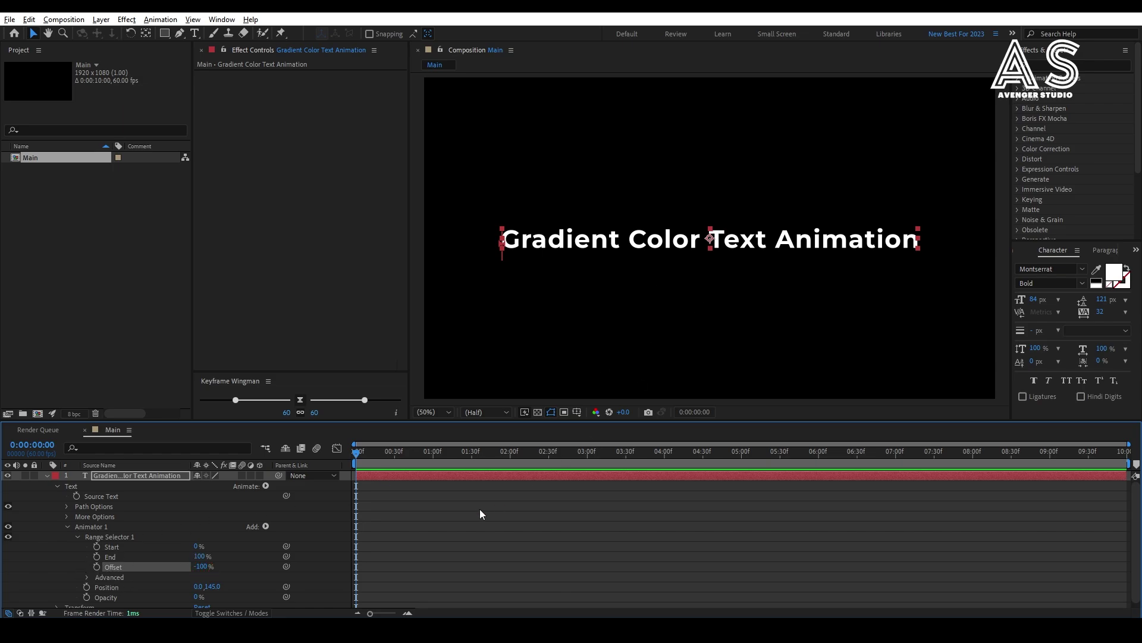
left_click(97, 566)
left_click(433, 455)
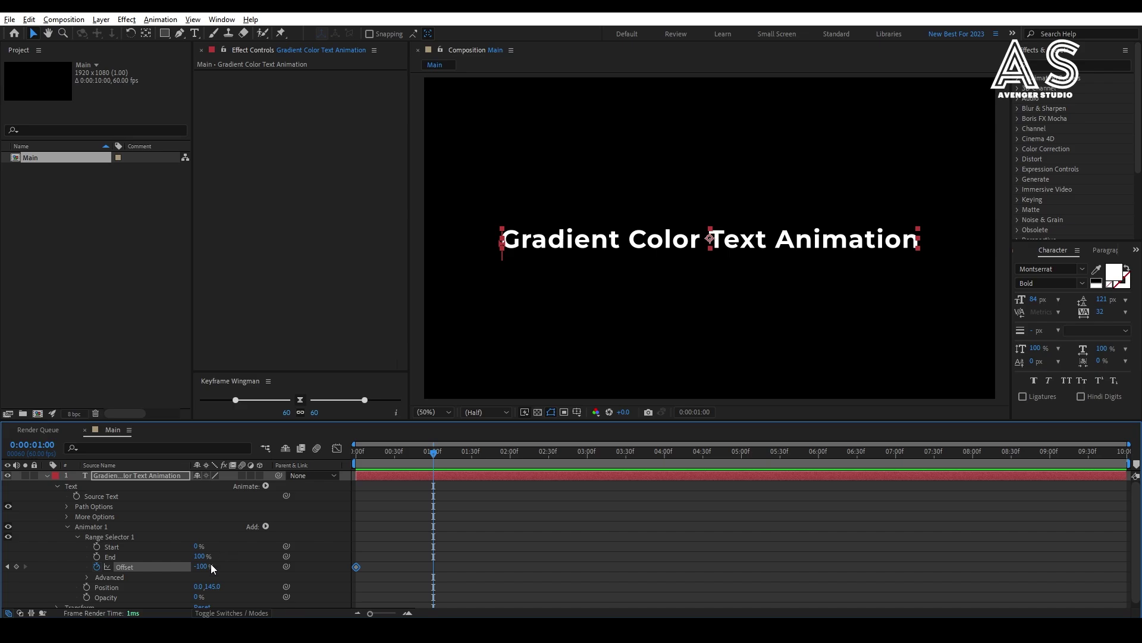
- Key Offset to 100% at 1 s and base the range on Words with a Ramp Up shape
left_click_drag(196, 566, 337, 566)
left_click_drag(429, 457, 337, 462)
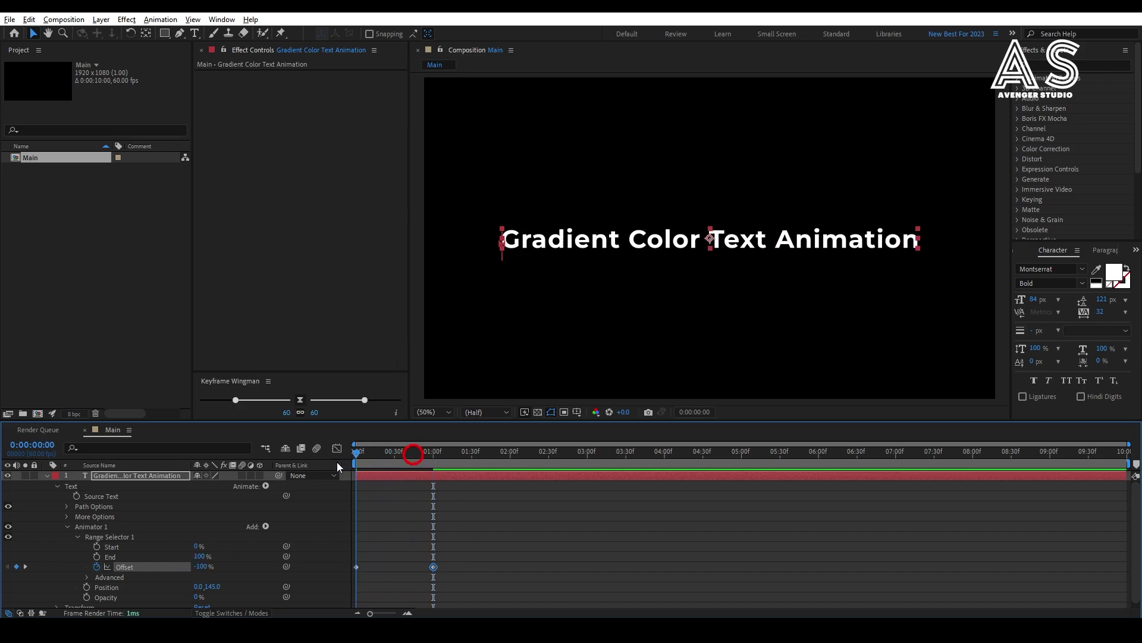
left_click(87, 577)
left_click(209, 533)
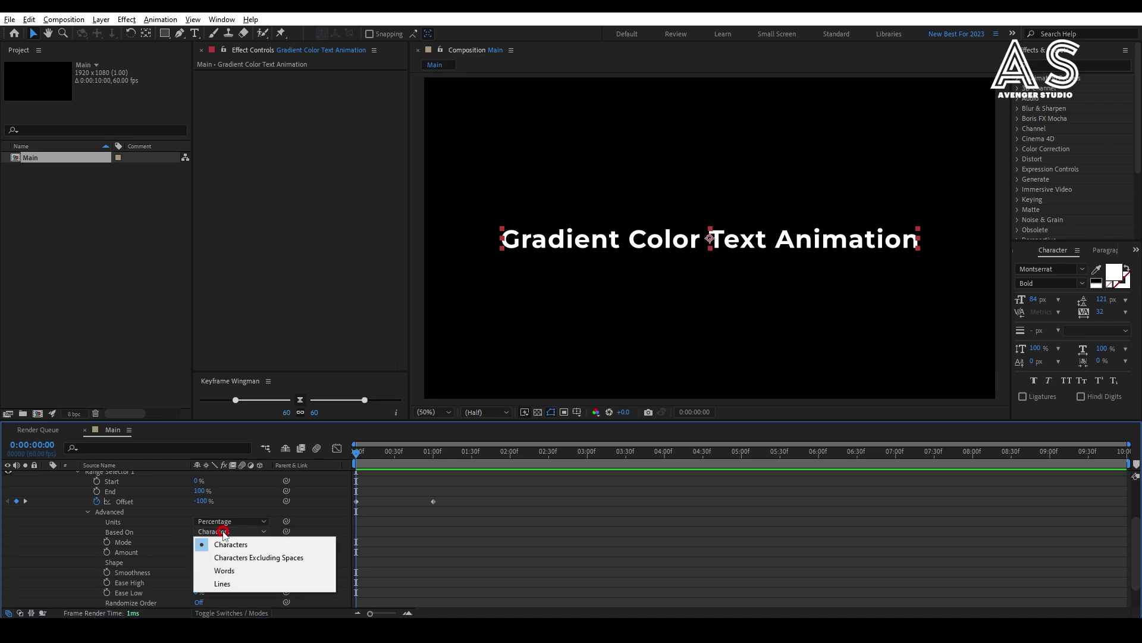
left_click(232, 569)
scroll(212, 552, "down", 1)
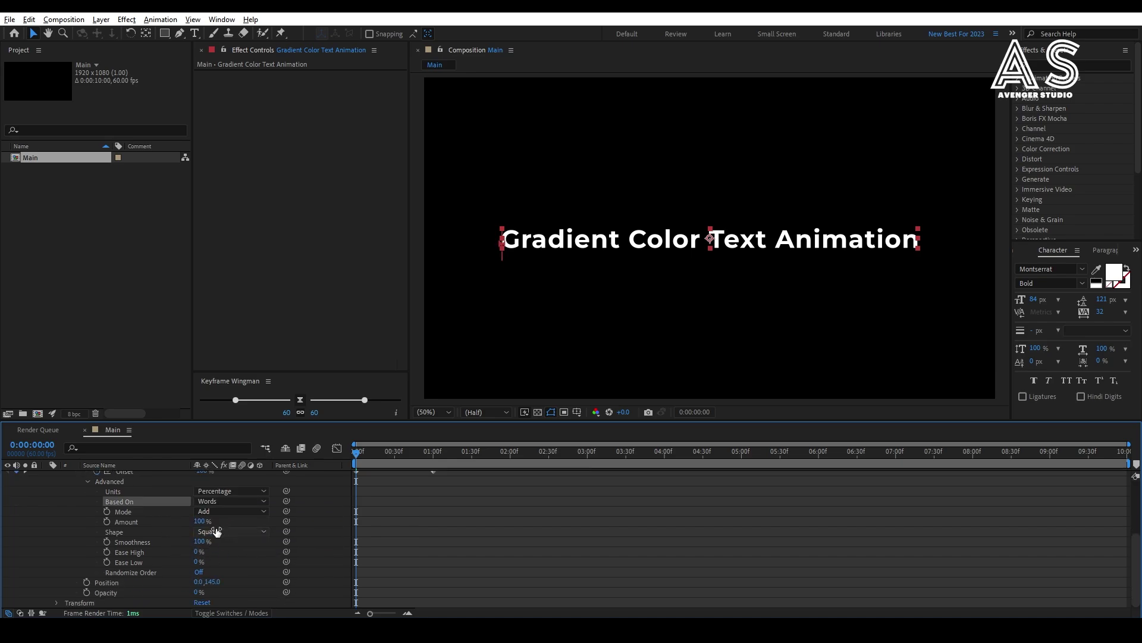
left_click(204, 534)
left_click(221, 554)
- Set Ease High and Ease Low to 50% and preview the word animation
key("space")
left_click(217, 552)
type("50")
key("Return")
type("50")
key("Return")
key("space")
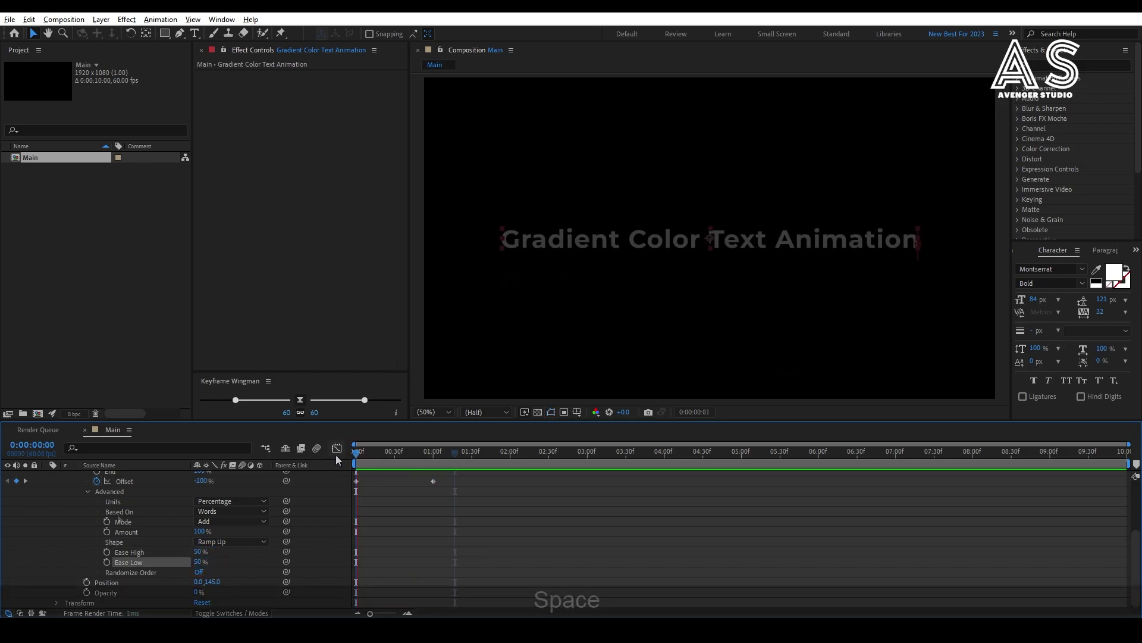
- Collapse the selector settings and rename Animator 1 to 'Ramp Up'
left_click(87, 572)
left_click(78, 530)
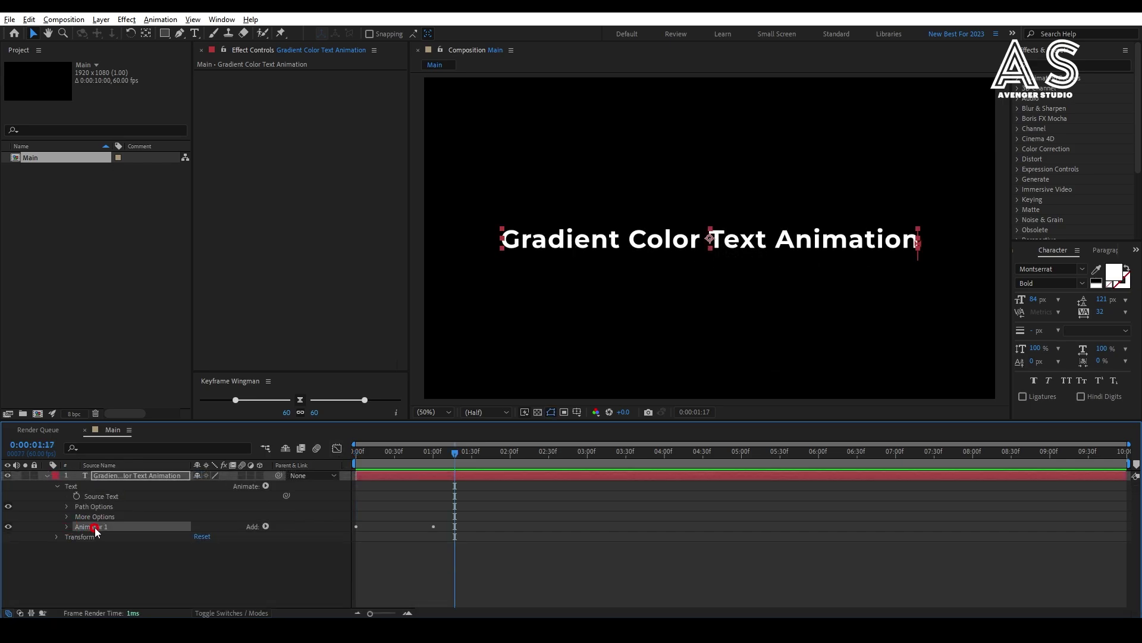
key("Return")
type("Ramp")
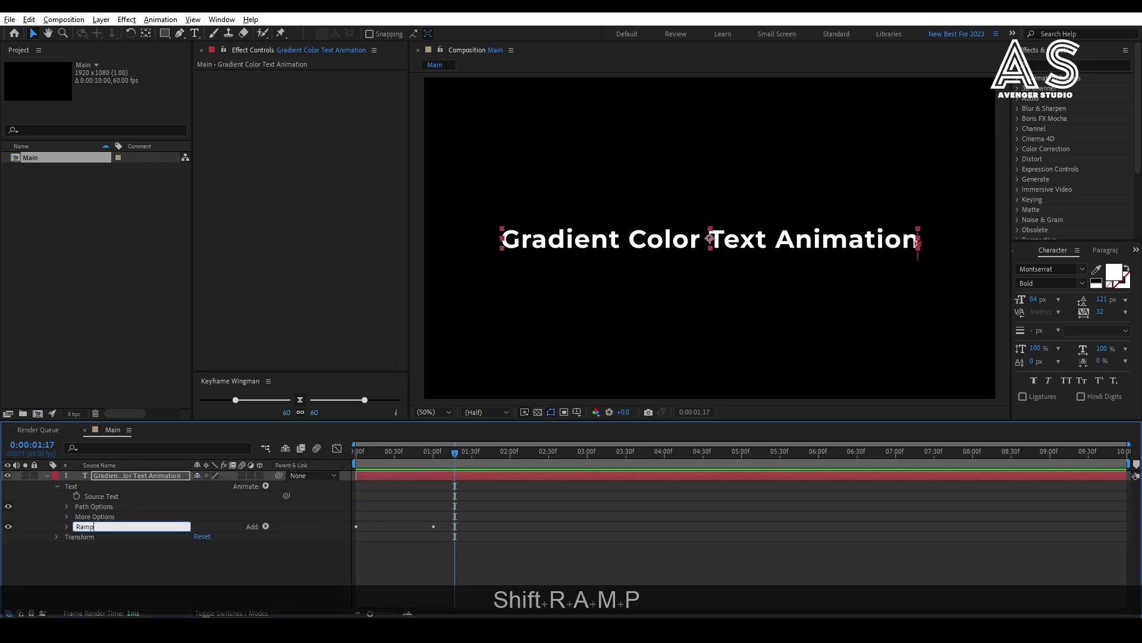
type(" Up")
key("Return")
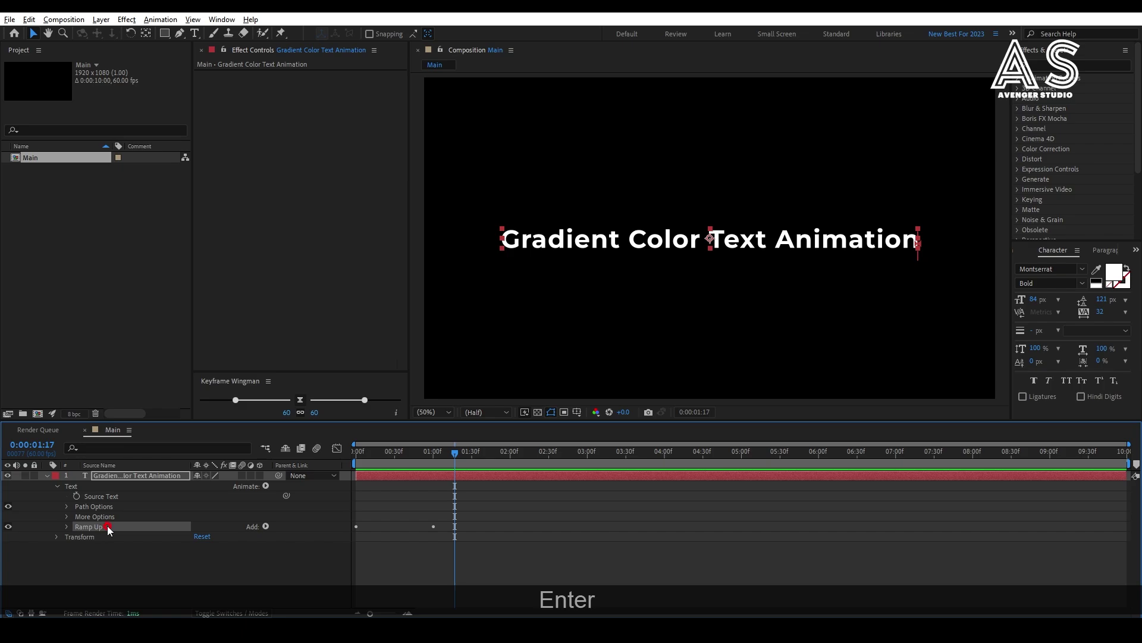
- Duplicate the animator, rename the copy 'Ramp Down', and show only keyframed properties
key("ctrl+d")
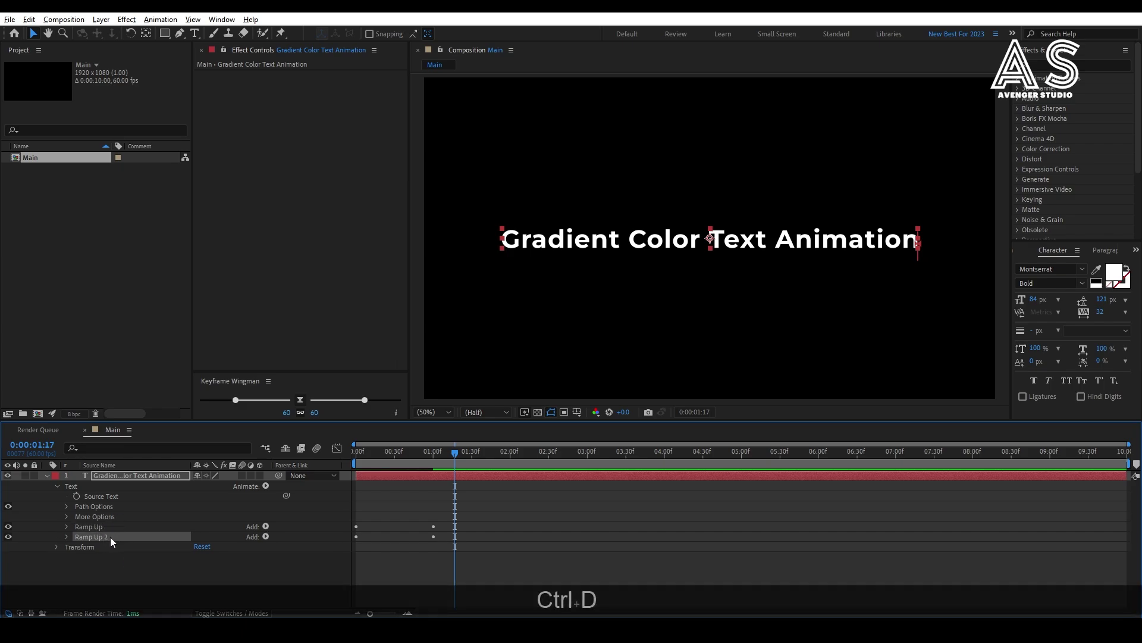
key("Return")
key("Right")
key("BackSpace")
key("BackSpace")
key("BackSpace")
key("BackSpace")
type("Down")
key("Return")
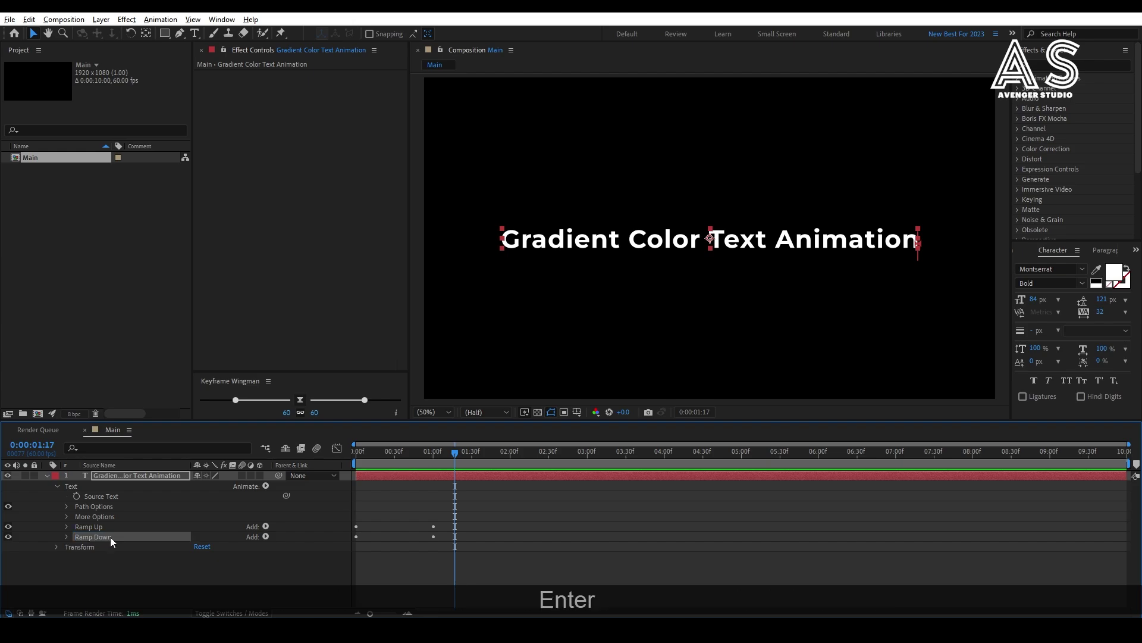
left_click(148, 476)
key("u")
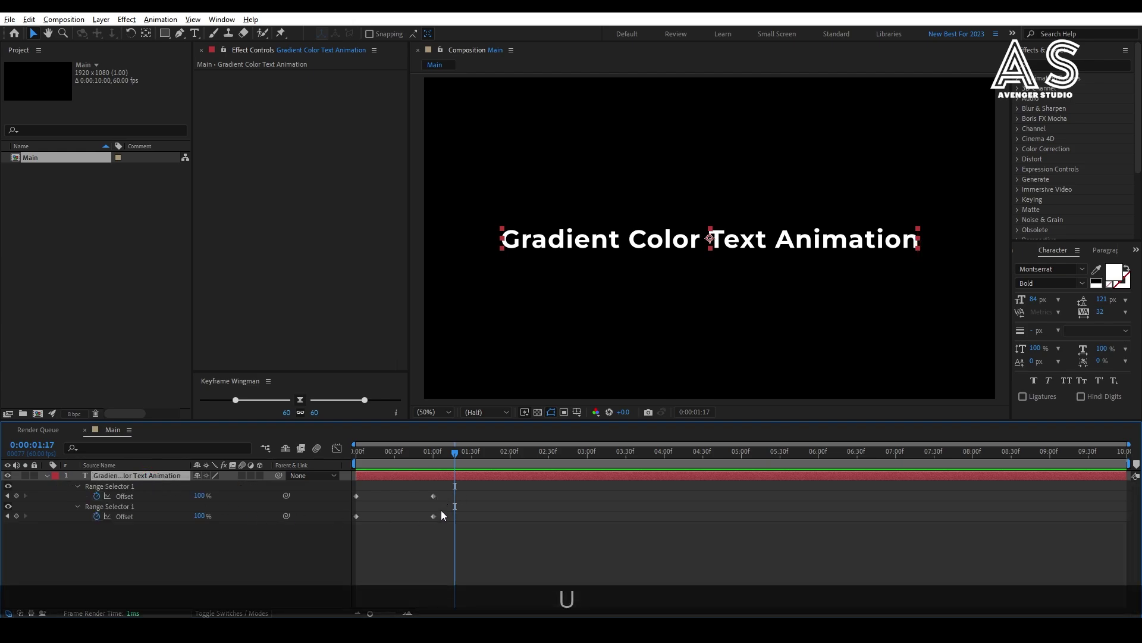
- Shift the Ramp Down Offset keyframes to 1–2 s and set its shape to Ramp Down
left_click_drag(458, 505, 432, 517)
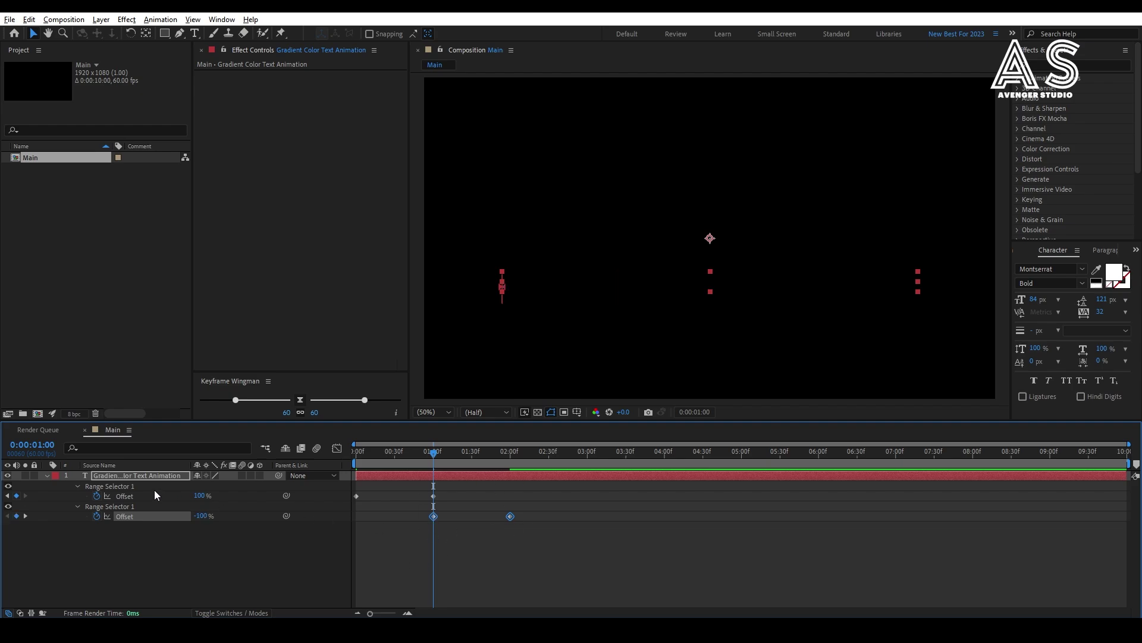
key("u")
key("u")
key("u")
key("u")
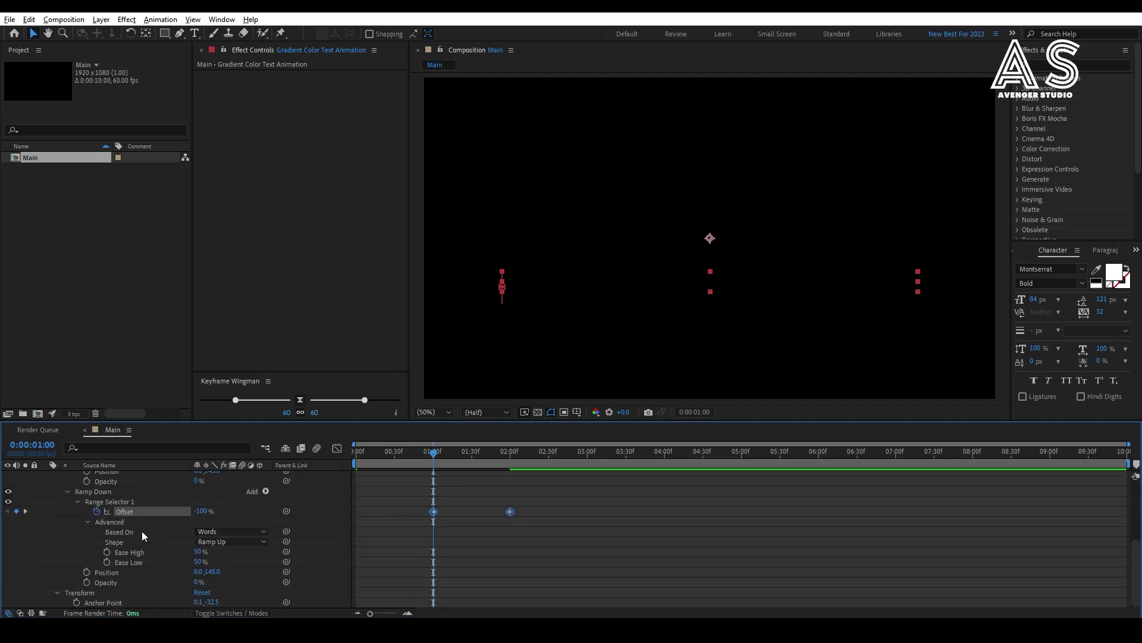
left_click(218, 541)
left_click(244, 488)
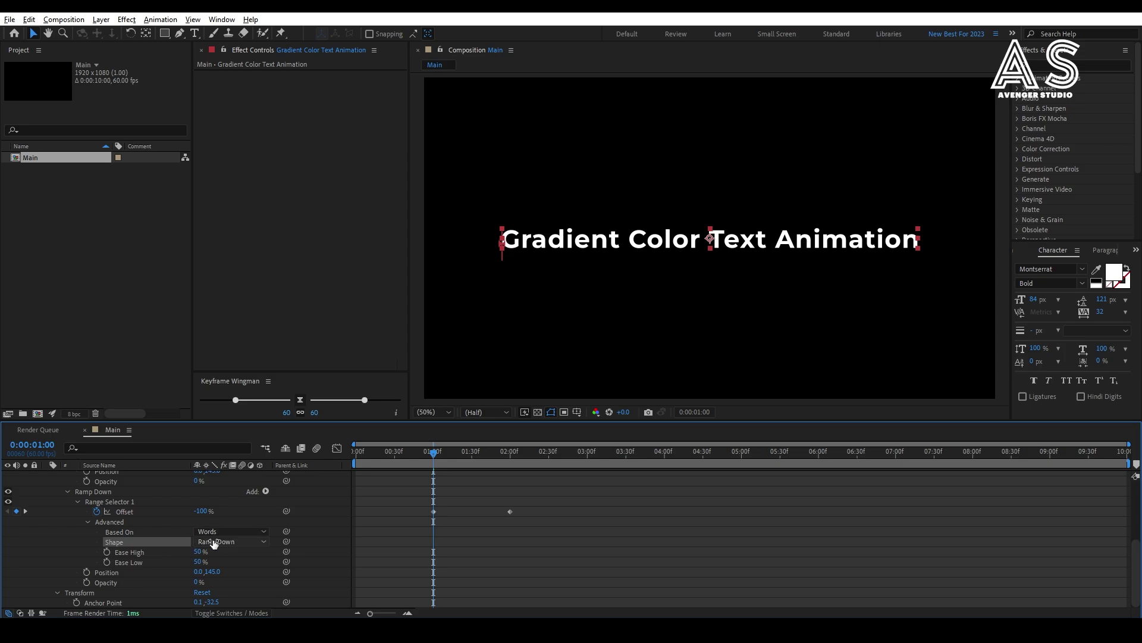
- Set the Ramp Down Position to 0,-145 and preview the words dropping in
key("Home")
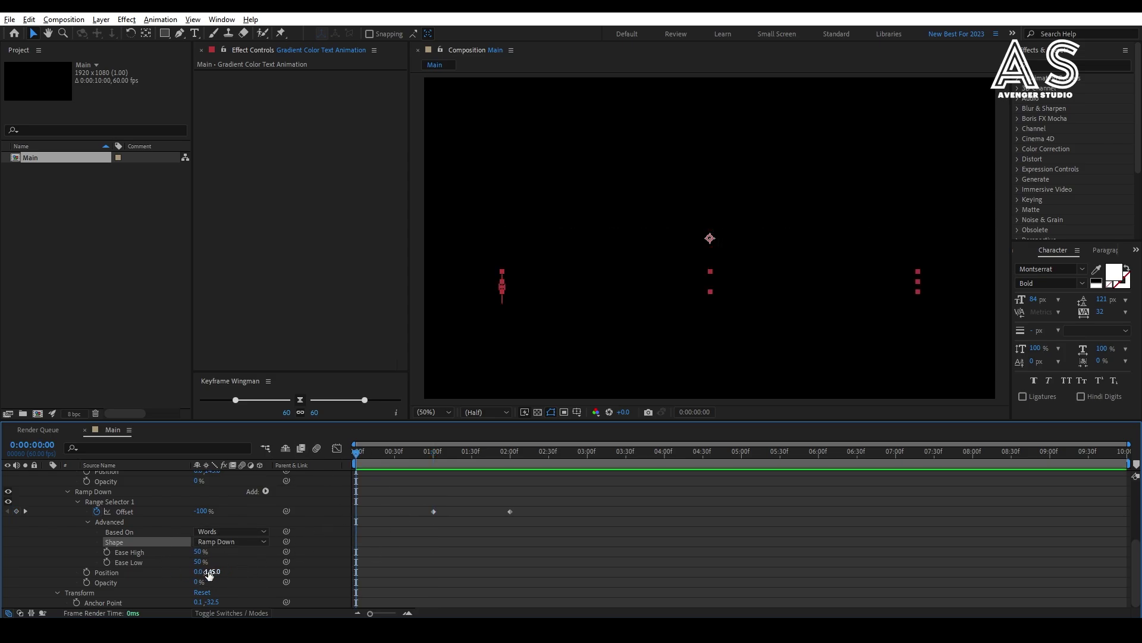
key("KP_Subtract")
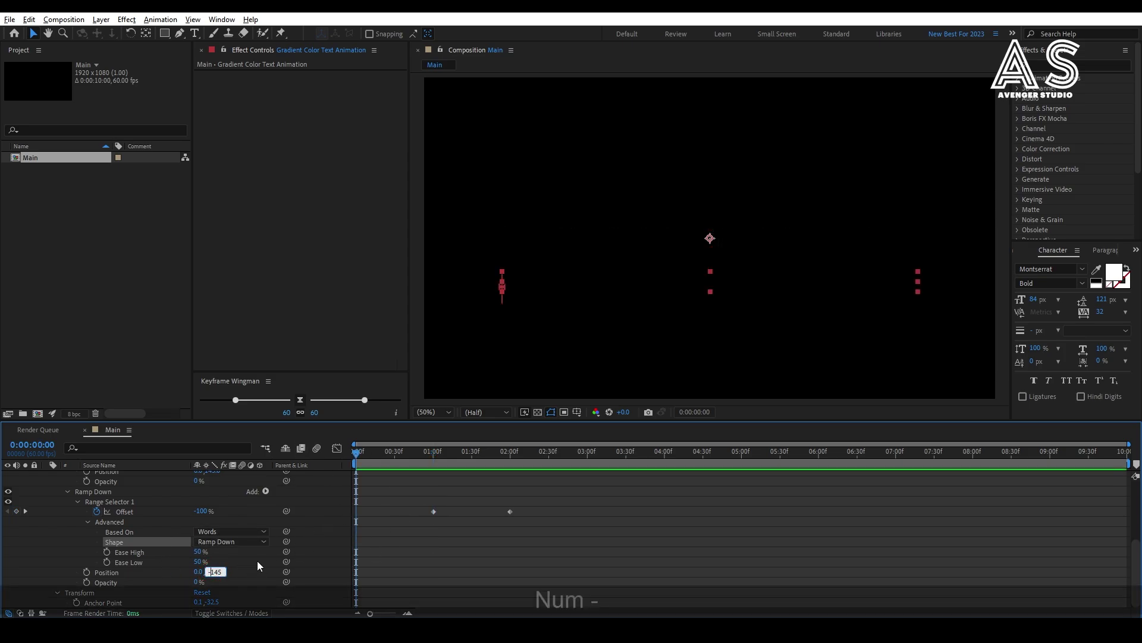
key("Return")
left_click_drag(357, 459, 452, 448)
key("space")
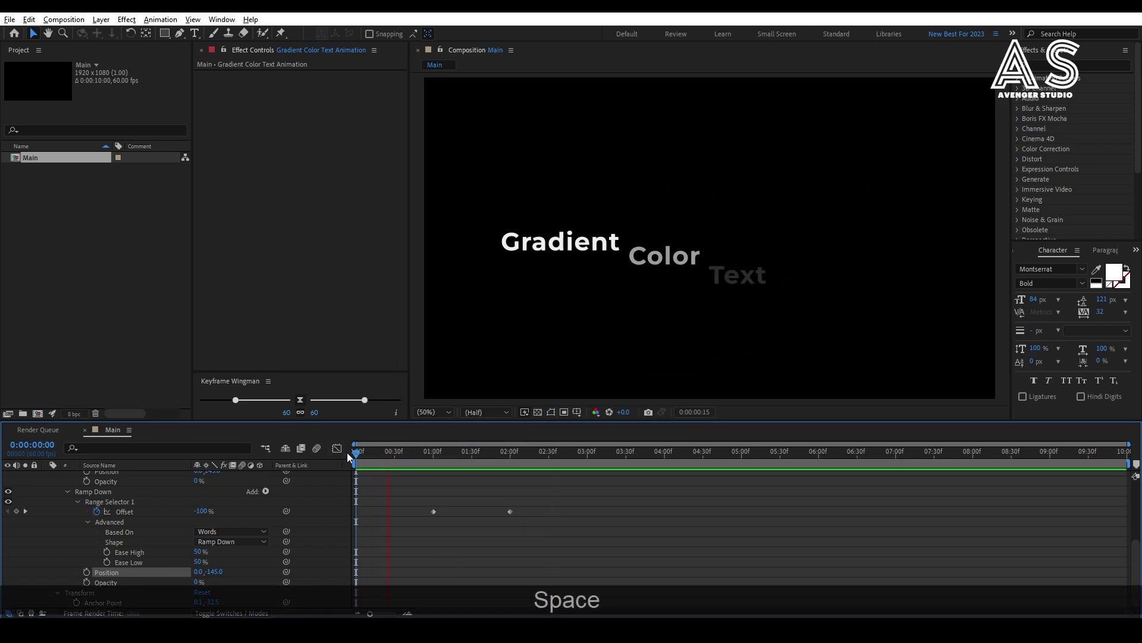
- Scrub through the animation to check it, then collapse and select the text layer
left_click(350, 455)
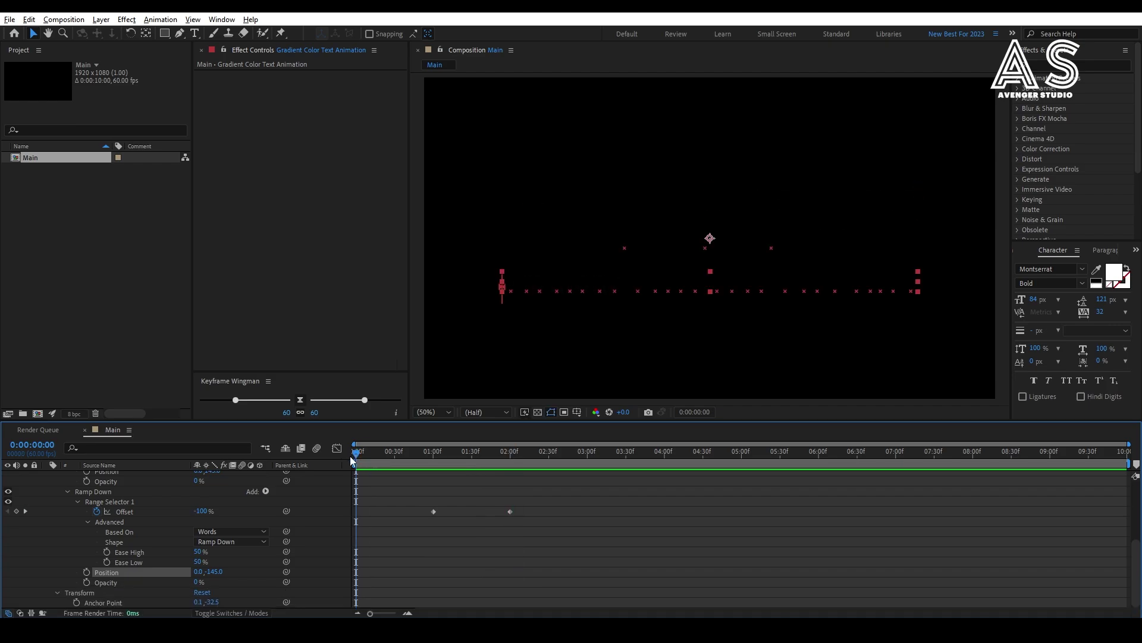
left_click_drag(350, 455, 433, 462)
scroll(179, 535, "up", 5)
left_click(47, 476)
left_click(137, 476)
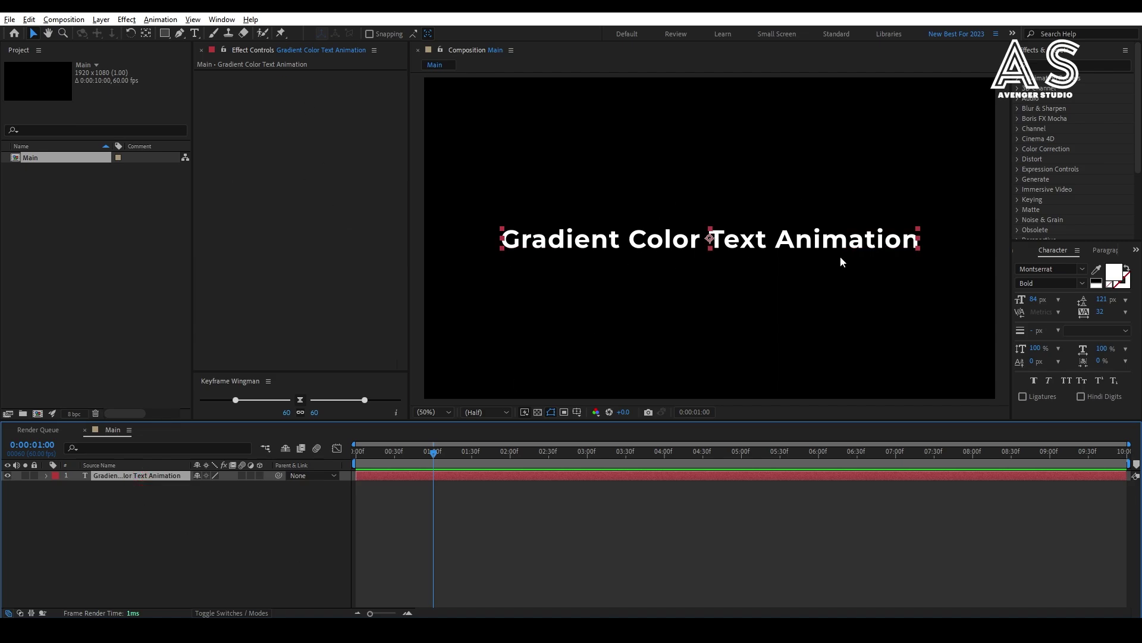
- At 25% zoom, draw a rectangular mask covering only 'Color Text Animation'
left_click(166, 34)
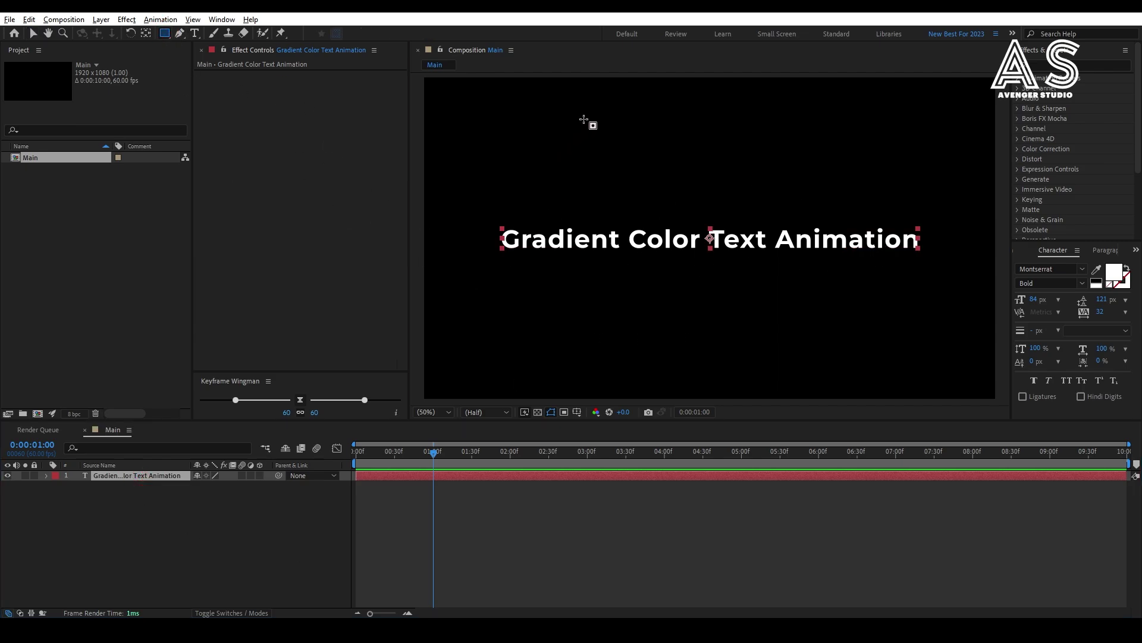
key("comma")
left_click_drag(666, 153, 868, 322)
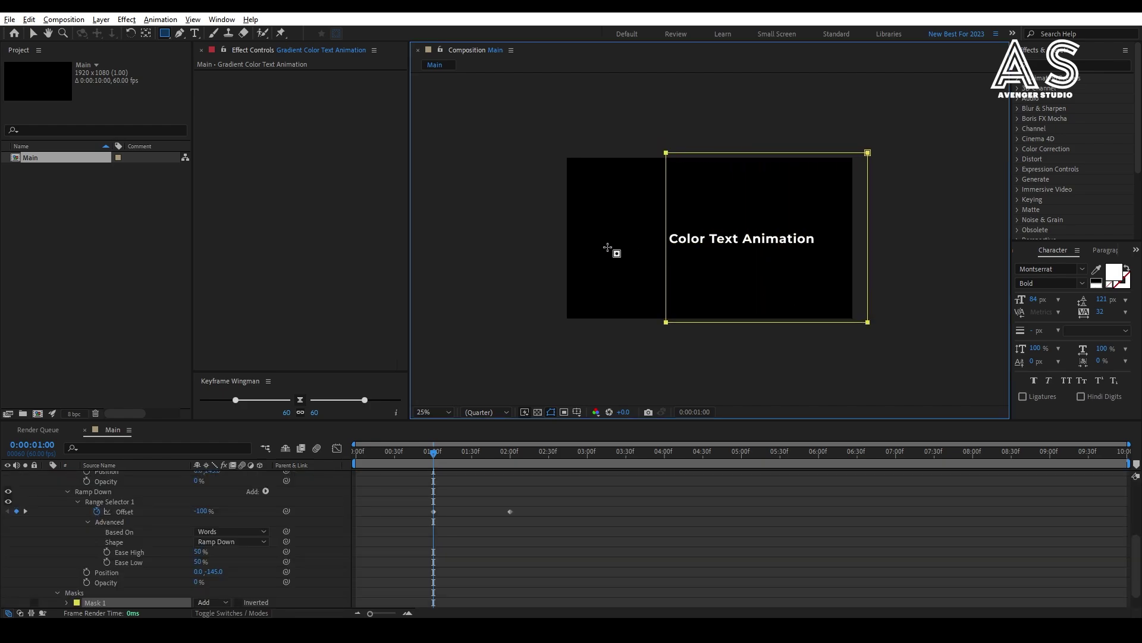
key("v")
key("shift")
left_click_drag(666, 153, 666, 325)
key("ctrl+z")
key("shift")
key("shift")
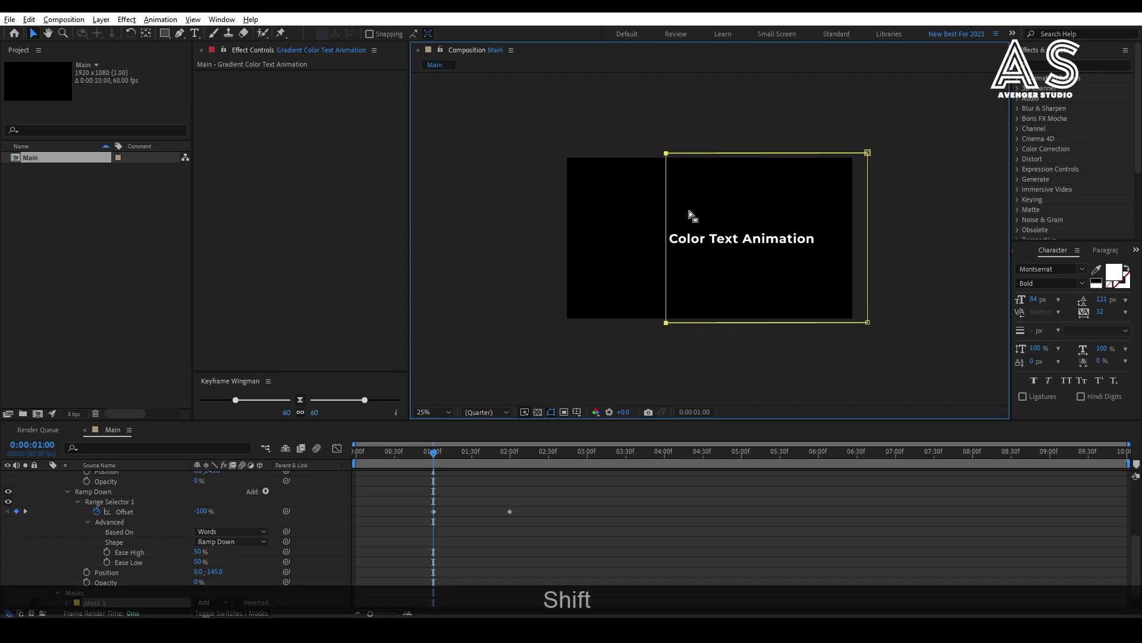
- Return the viewer to 50% zoom and duplicate the masked text layer
left_click(433, 412)
left_click(444, 280)
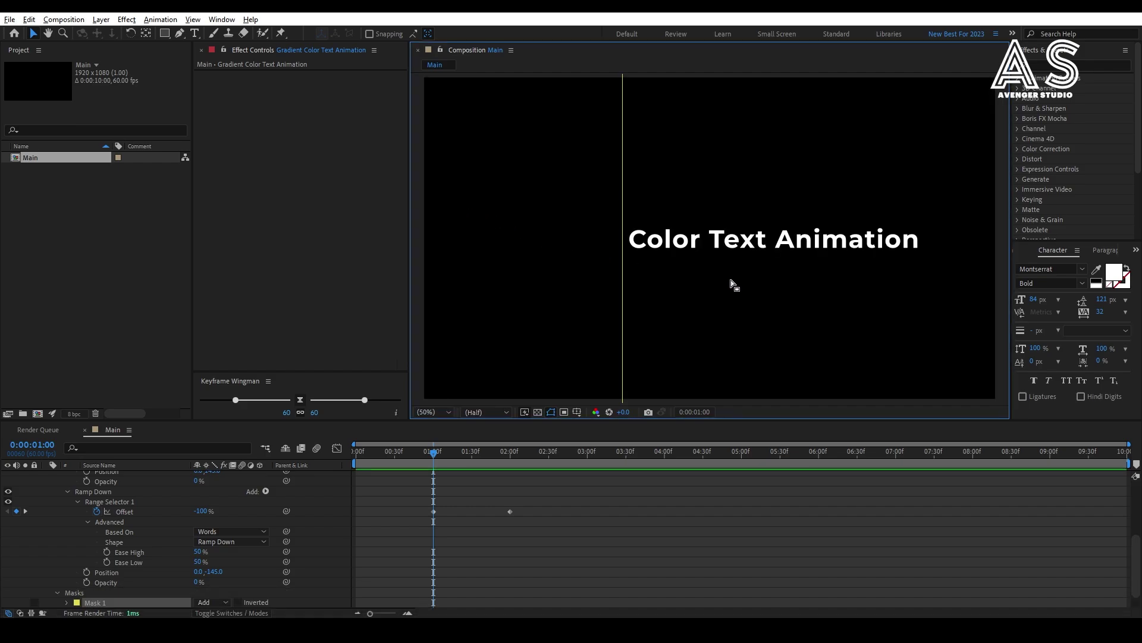
scroll(71, 488, "up", 3)
left_click(47, 475)
left_click(116, 475)
key("ctrl+d")
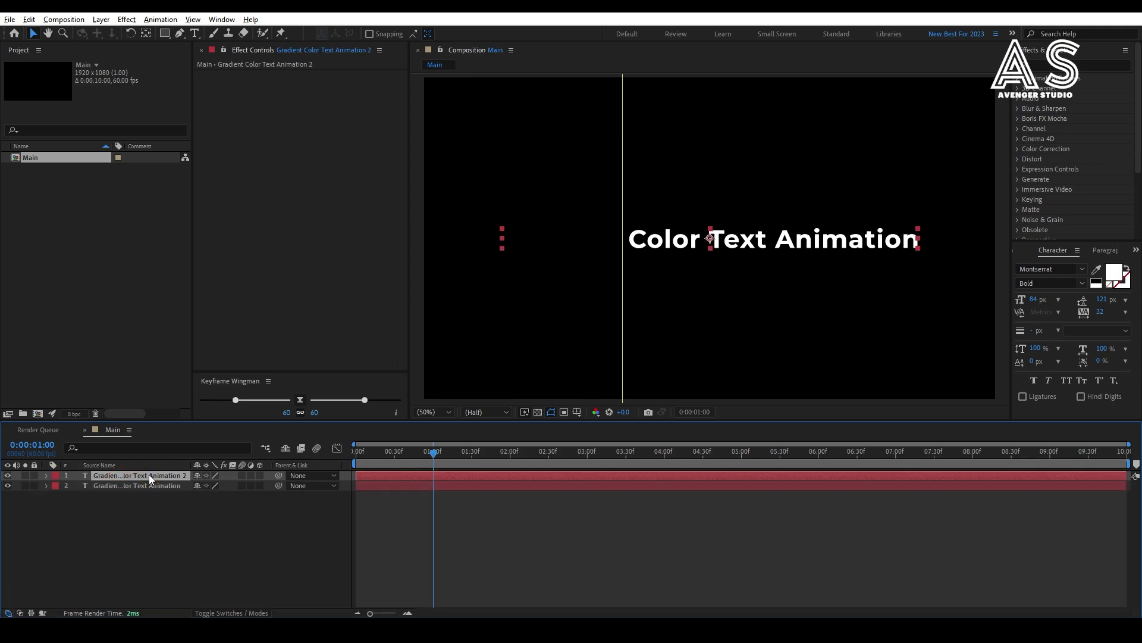
- Set the copy's Mask 1 mode to Subtract and select the original text layer
key("m")
left_click(207, 486)
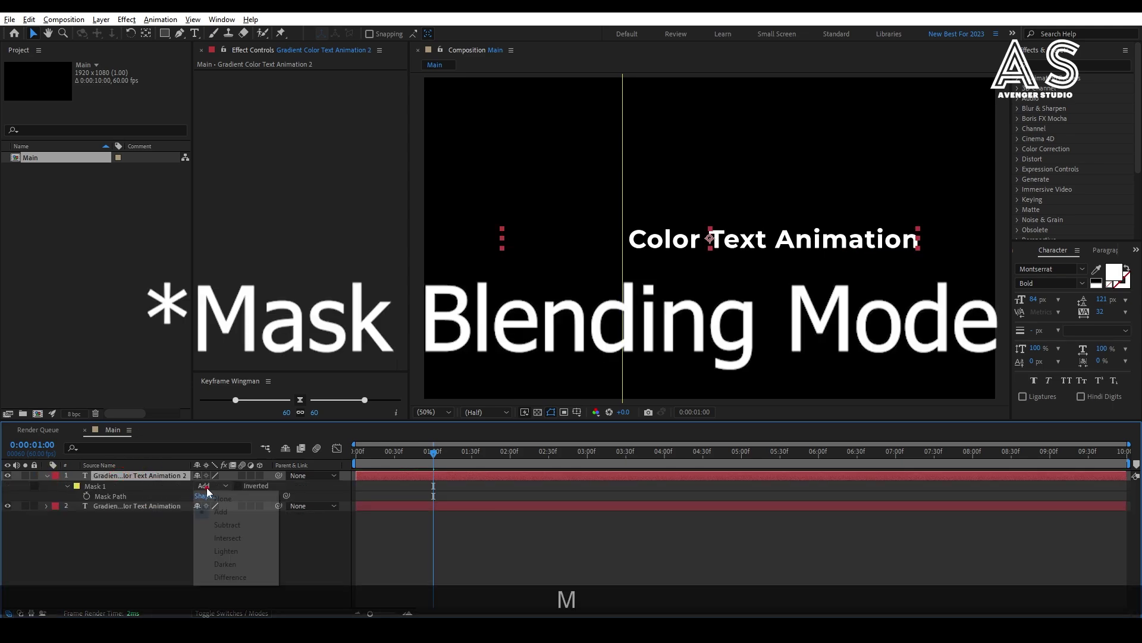
left_click(228, 525)
left_click(182, 551)
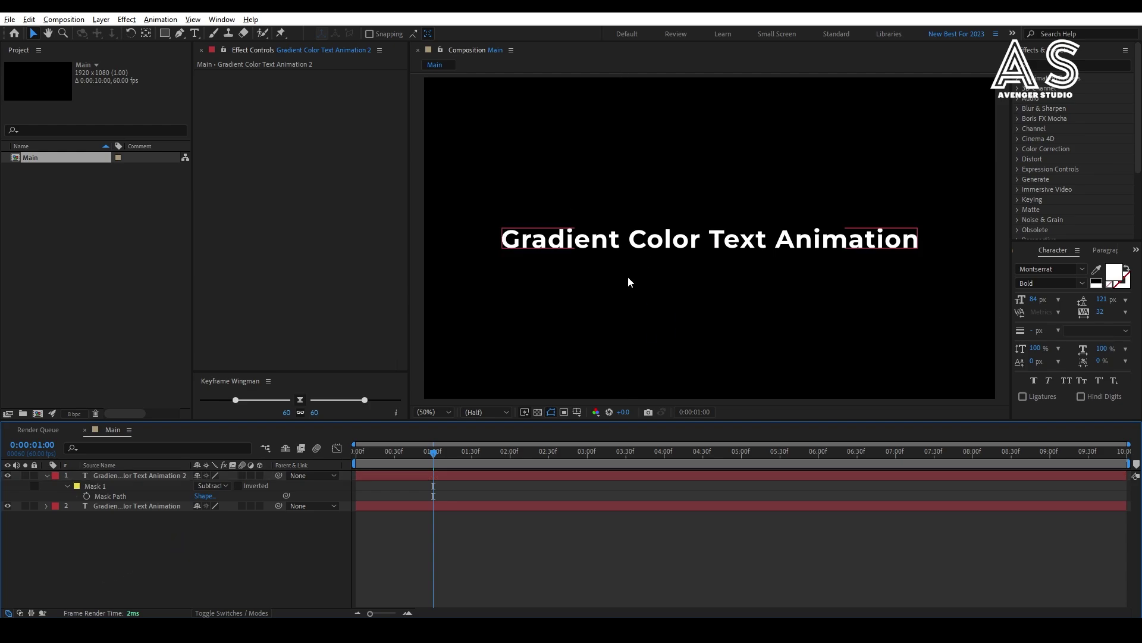
left_click(433, 506)
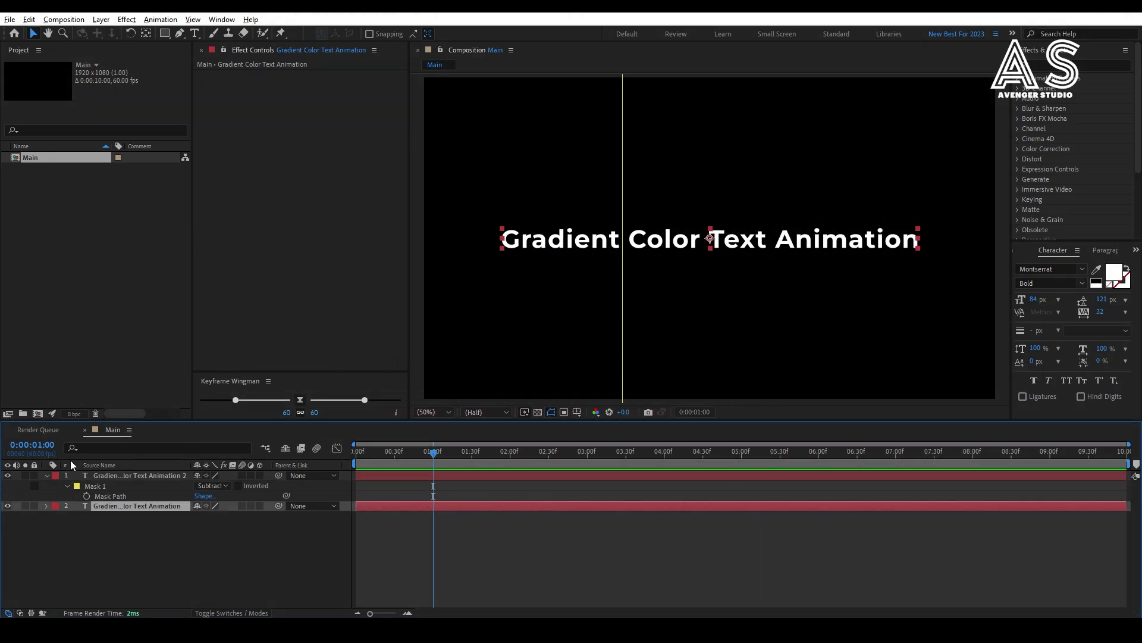
- Apply the 4-Color Gradient effect to the original text layer
left_click(47, 475)
key("ctrl+space")
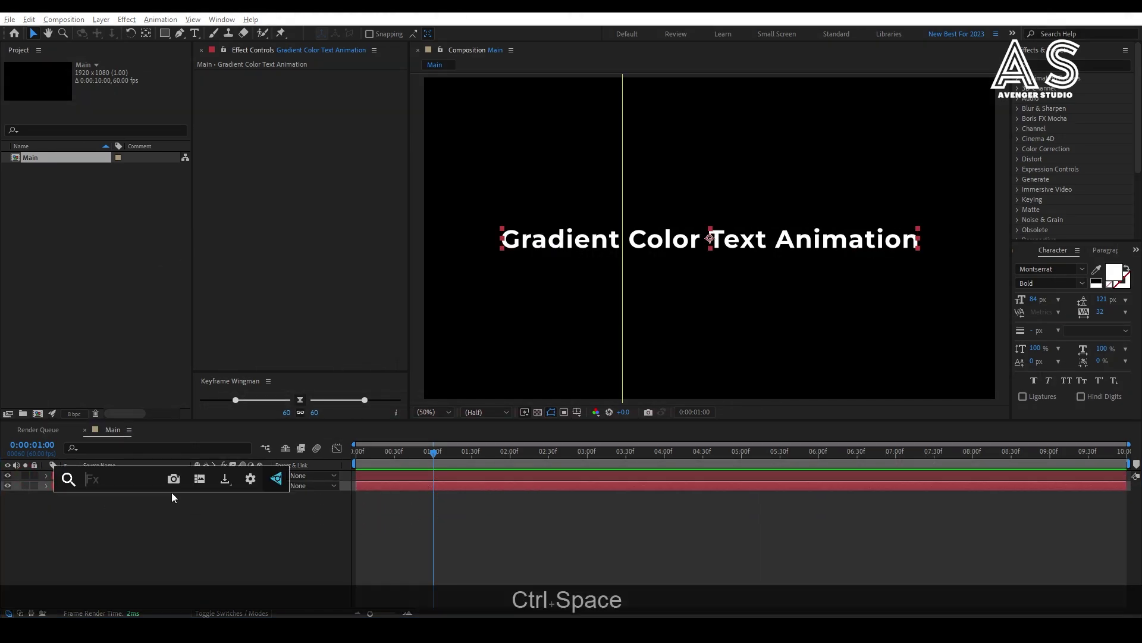
type("4")
key("BackSpace")
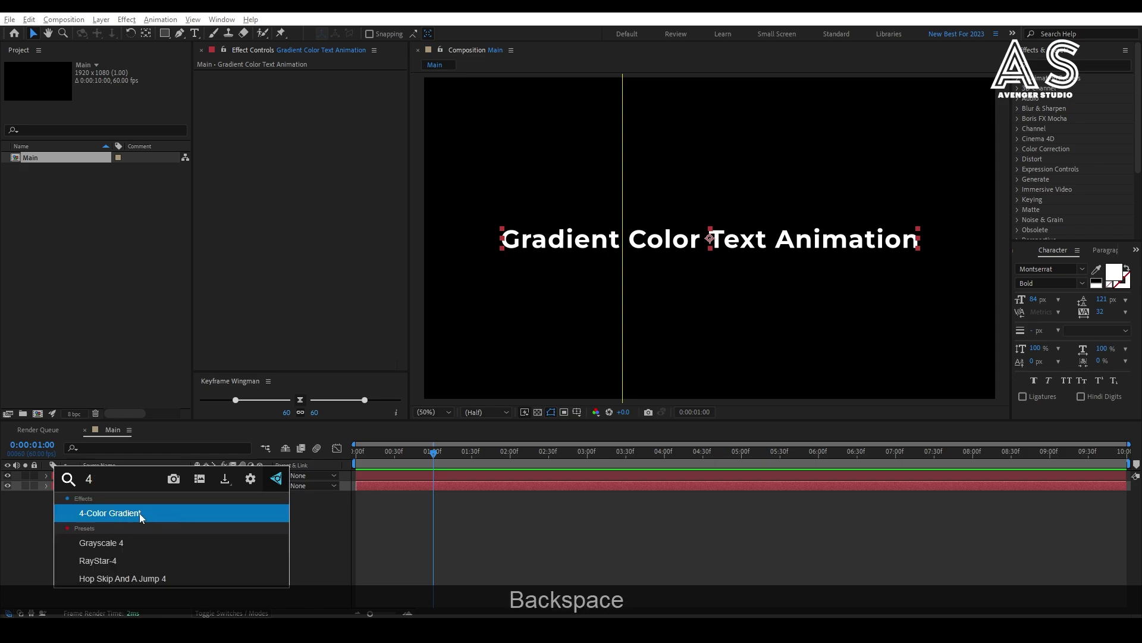
left_click(139, 513)
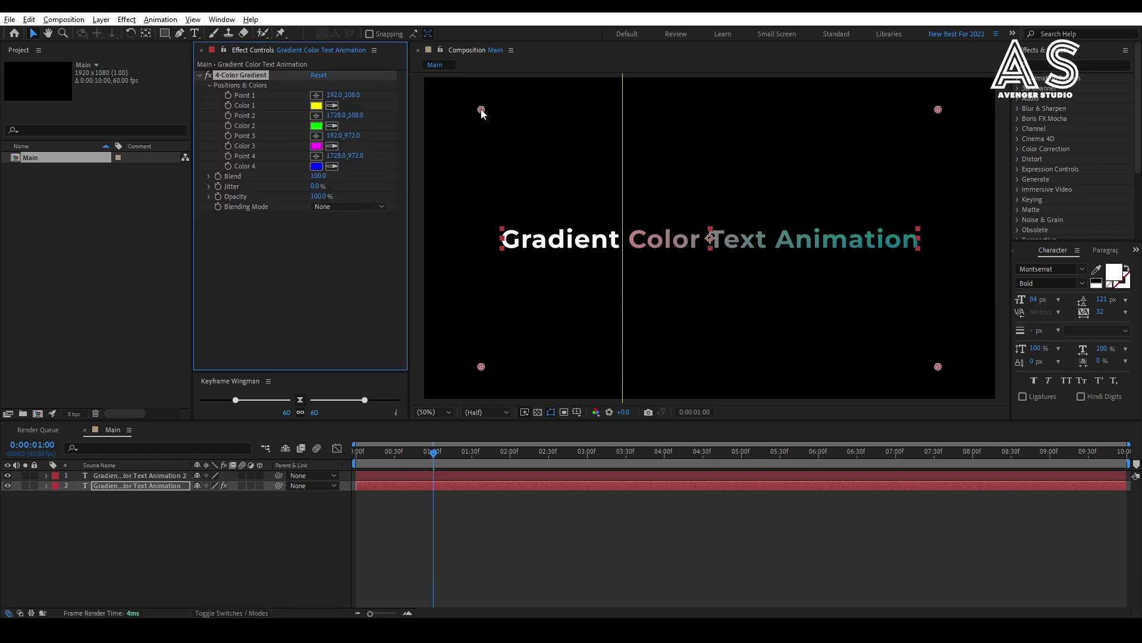
- Move the four gradient points in around 'Color Text Animation'
left_click_drag(481, 110, 629, 220)
left_click_drag(481, 366, 591, 292)
left_click_drag(939, 111, 924, 225)
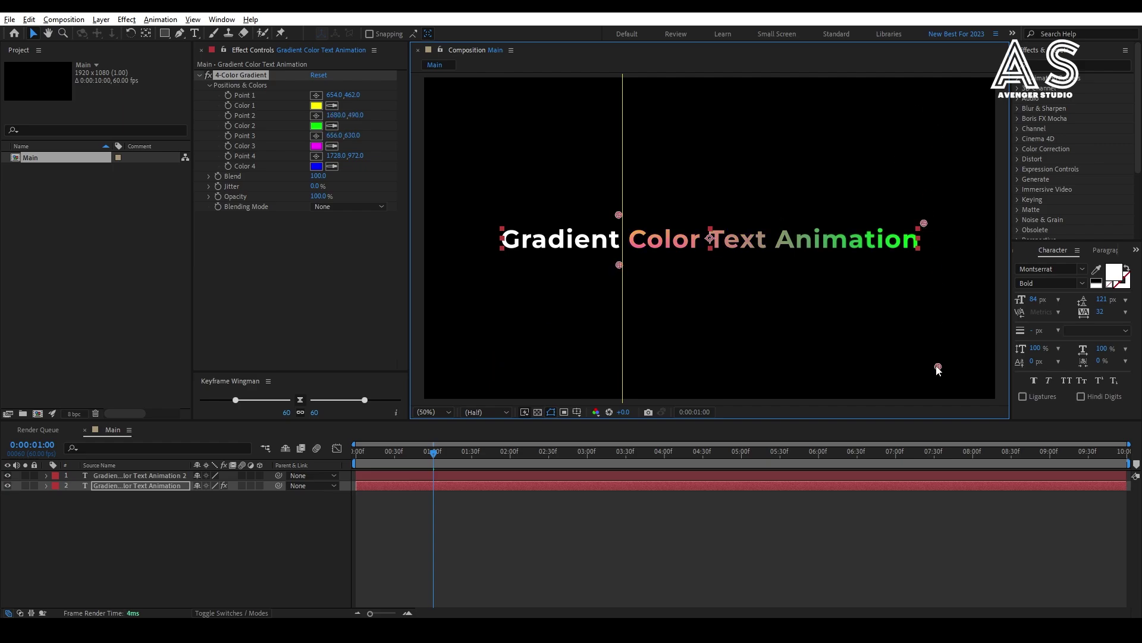
left_click_drag(939, 367, 925, 261)
- Set gradient Color 3 to purple and Color 2 to cyan
left_click(316, 166)
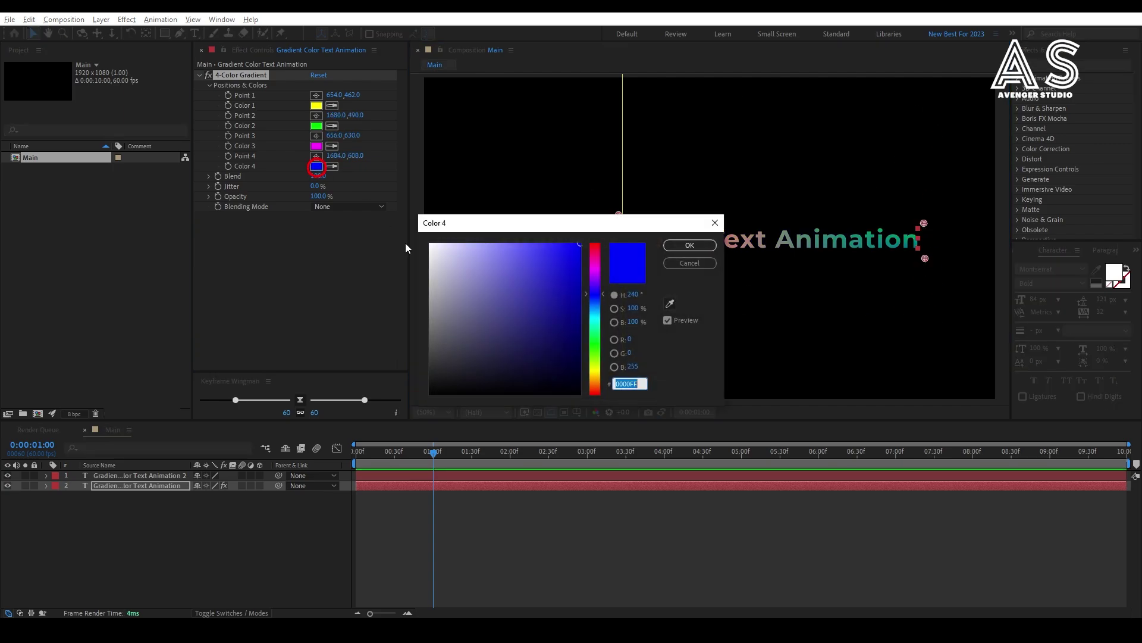
left_click(594, 269)
left_click(689, 263)
left_click(316, 145)
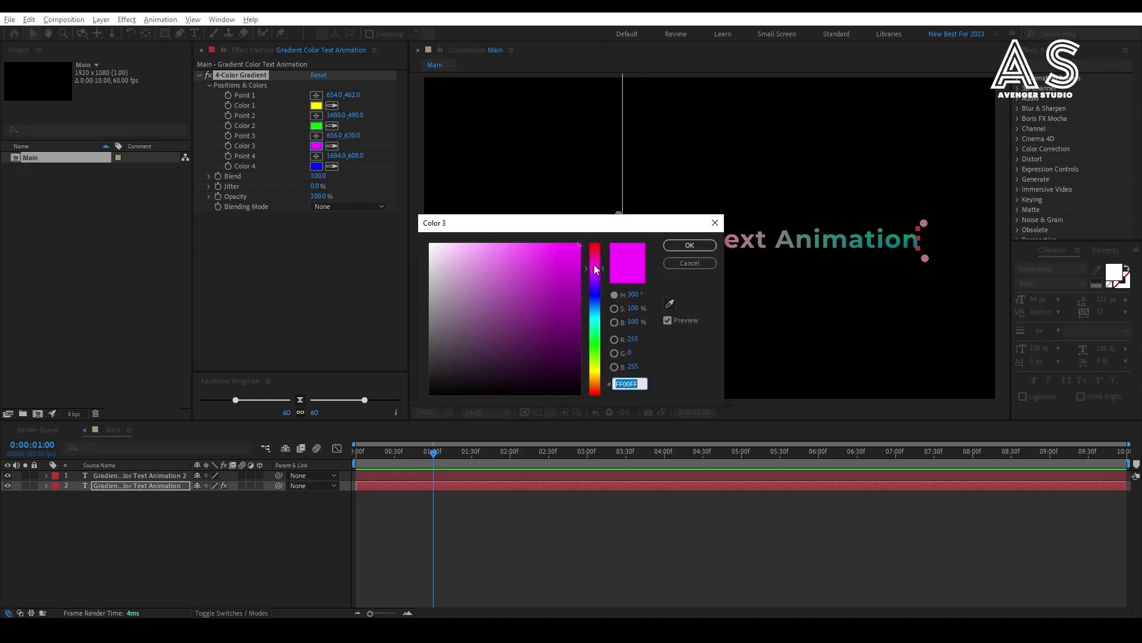
left_click_drag(595, 269, 595, 317)
left_click(689, 245)
left_click(316, 126)
left_click(595, 266)
left_click(689, 245)
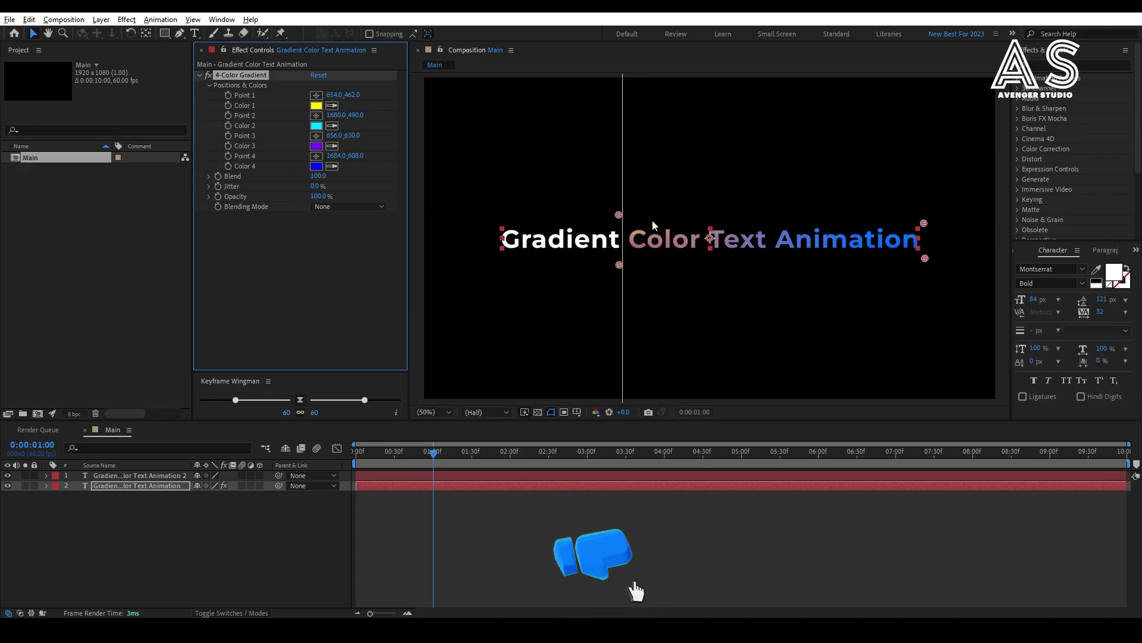
- Move Point 2 toward the word Color and set Color 1 to orange
left_click_drag(924, 223, 766, 165)
left_click(316, 146)
key("Escape")
left_click(316, 106)
left_click_drag(595, 266, 595, 381)
left_click(690, 245)
- Place gradient Point 2 at 724,504 near the word Color and preview the animation
left_click_drag(766, 167, 644, 239)
left_click(316, 126)
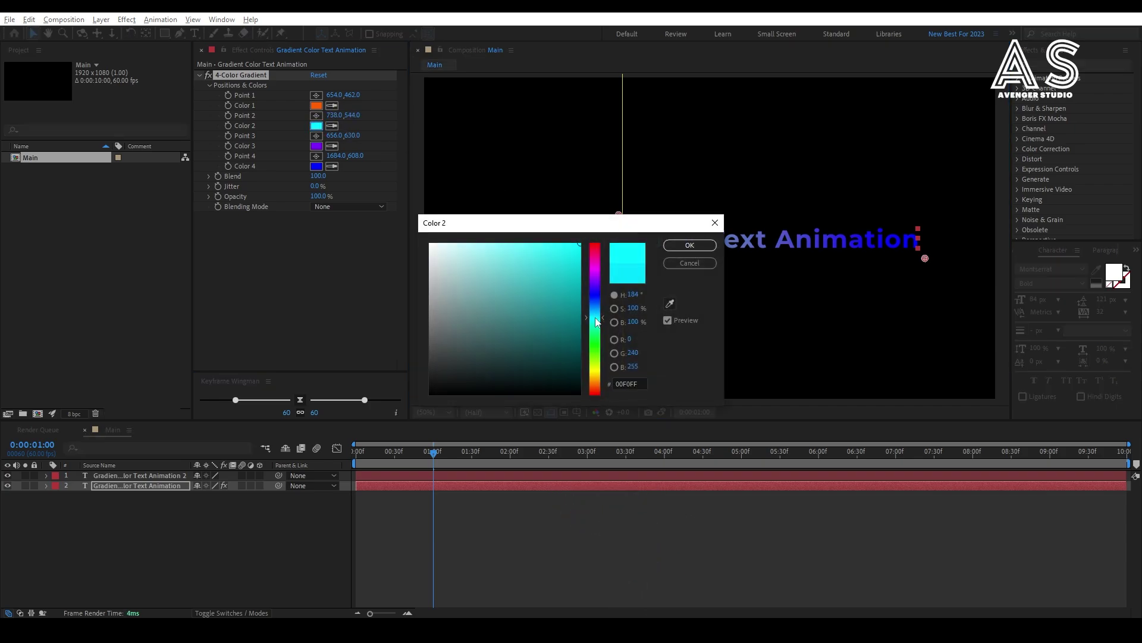
key("Escape")
left_click(316, 125)
left_click(689, 244)
left_click_drag(643, 239, 641, 229)
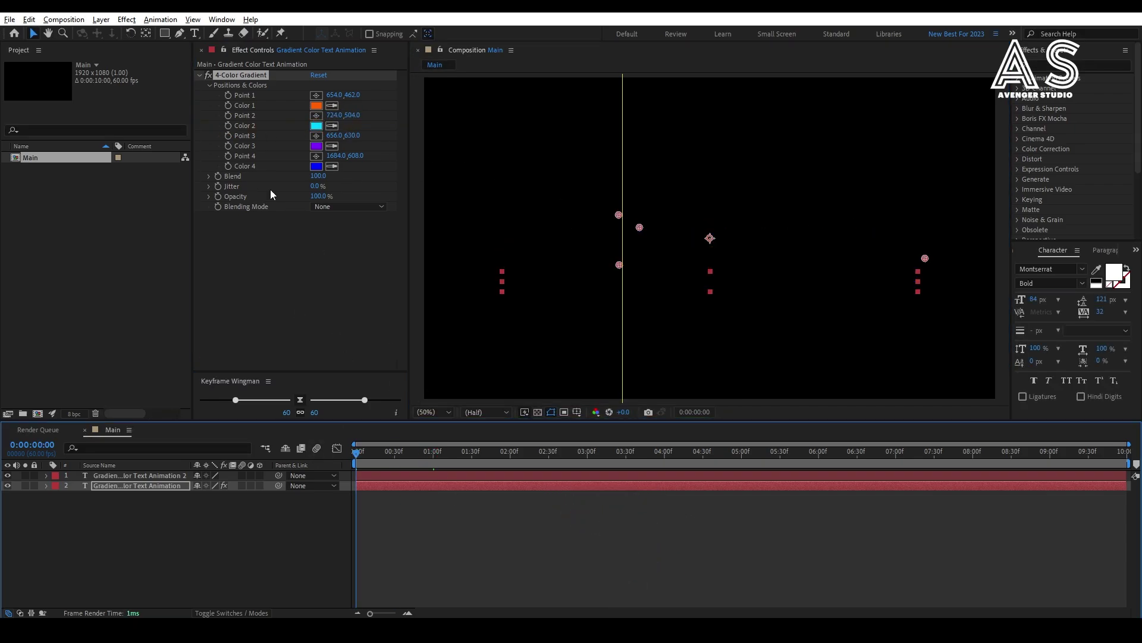
key("space")
left_click_drag(639, 227, 638, 228)
key("ctrl+z")
- Nudge gradient Point 2 and retime its two keyframes to match the word animation
mouse_move(427, 455)
left_mouse_down()
mouse_move(459, 455)
mouse_move(445, 455)
left_mouse_up()
left_click_drag(638, 228, 909, 233)
left_click_drag(448, 456, 506, 456)
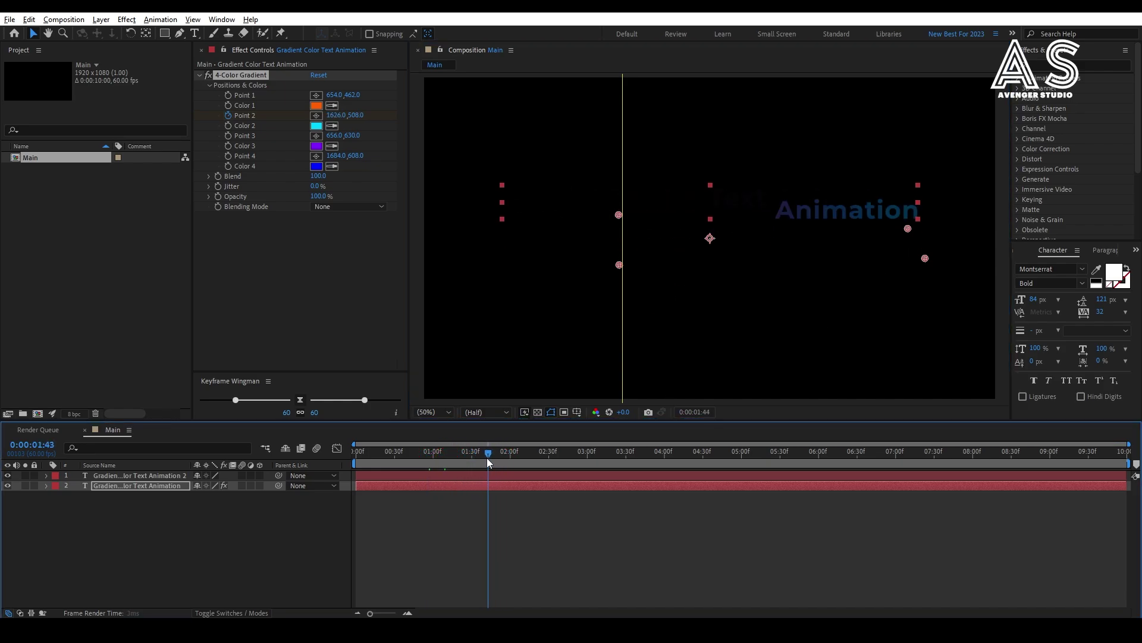
left_click_drag(485, 460, 482, 461)
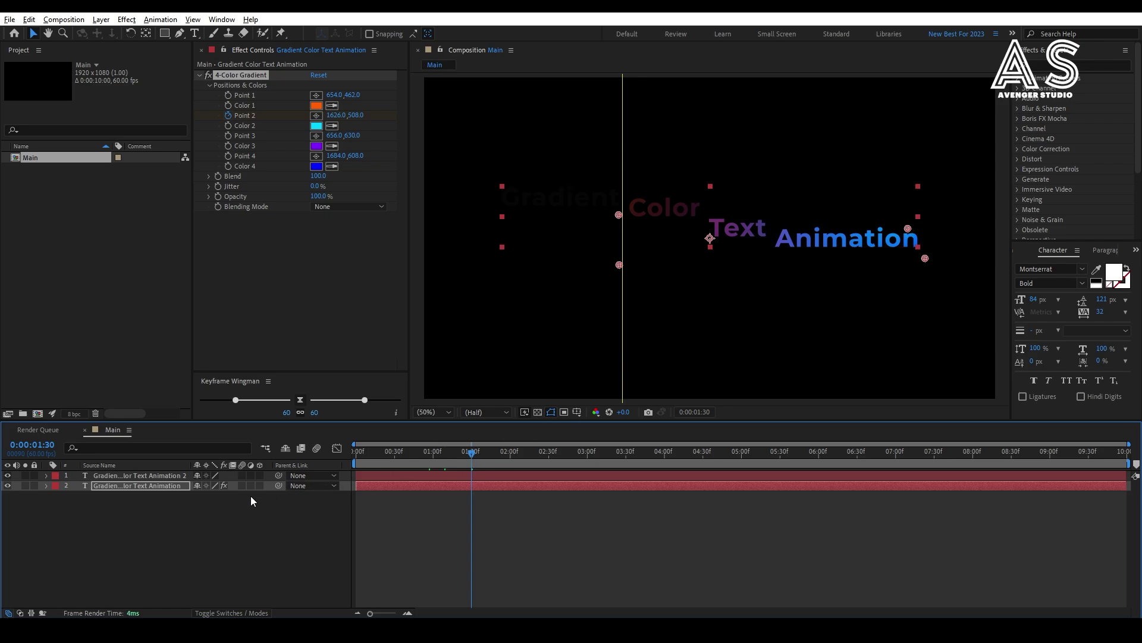
key("u")
left_click_drag(446, 546, 469, 547)
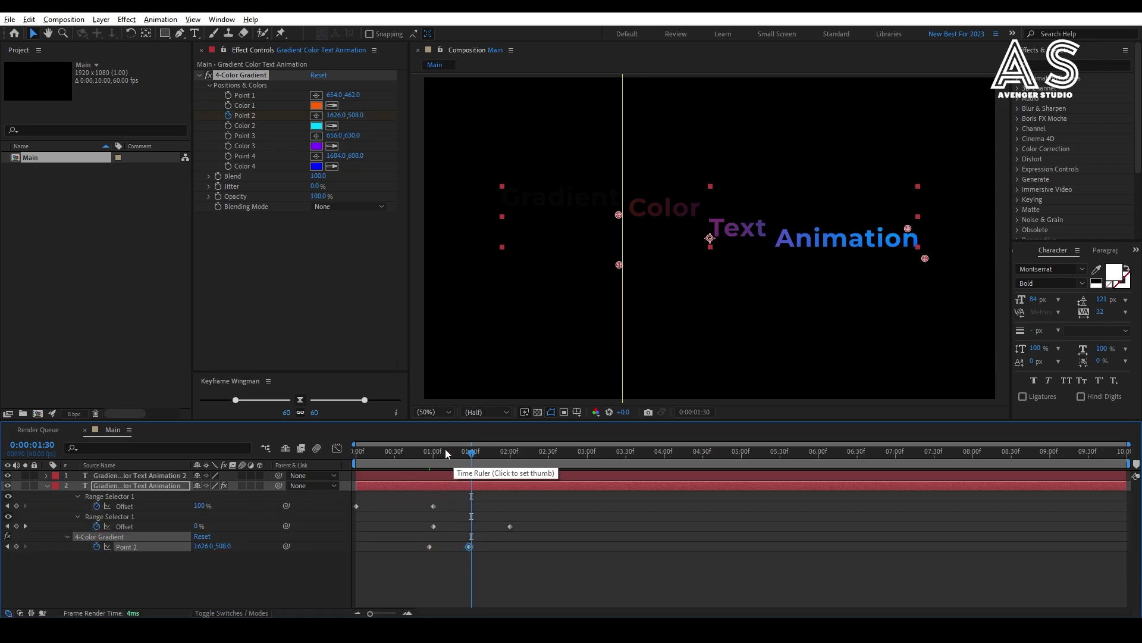
left_click_drag(441, 454, 491, 460)
left_click_drag(469, 546, 424, 553)
- Ease both Point 2 keyframes and preview the animation from about 0:55
left_click(300, 400)
left_click(438, 471)
left_click(424, 452)
key("space")
left_click(416, 449)
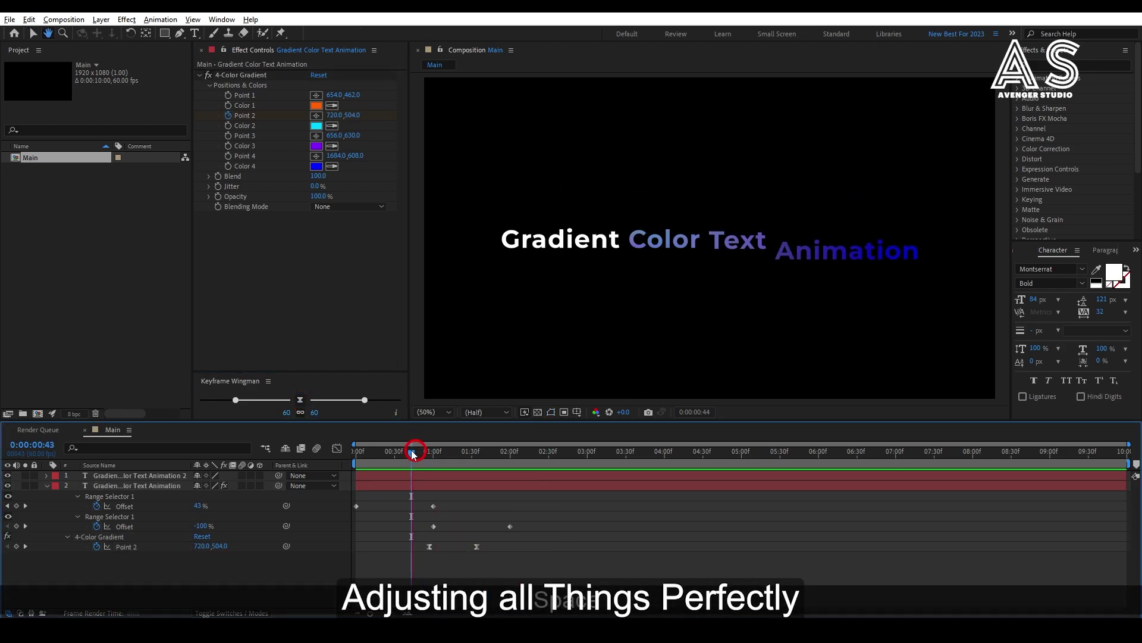
left_click(476, 453)
- Move Point 2 further right at 1:34, adjust its earlier keyframe, and preview
left_click(233, 75)
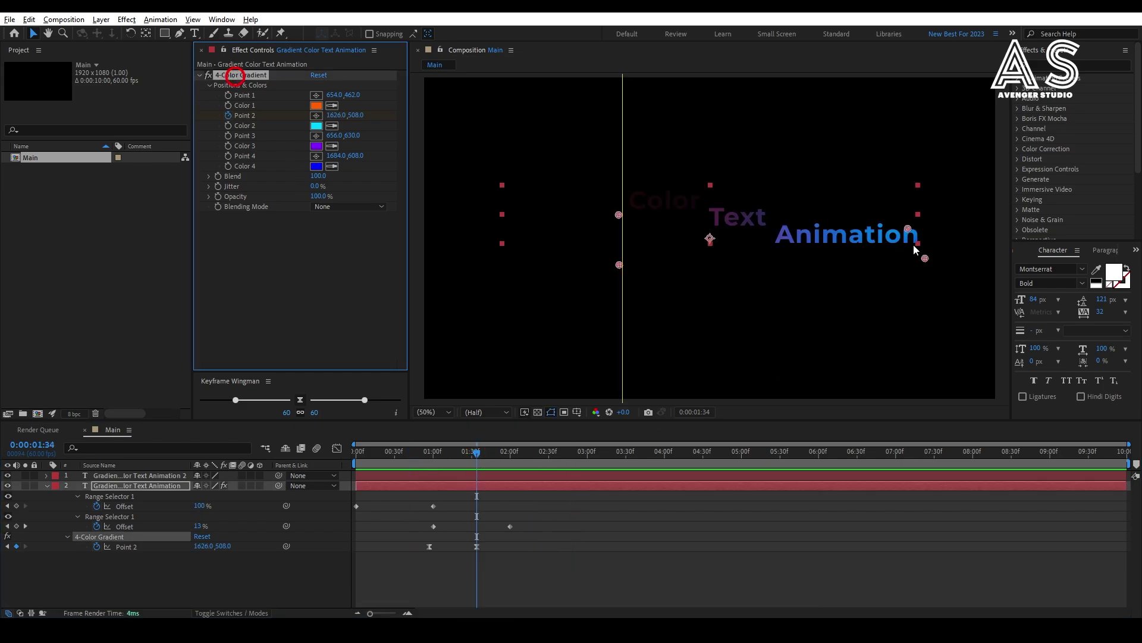
left_click_drag(908, 229, 937, 228)
left_click(8, 546)
left_click(595, 229)
left_click(510, 557)
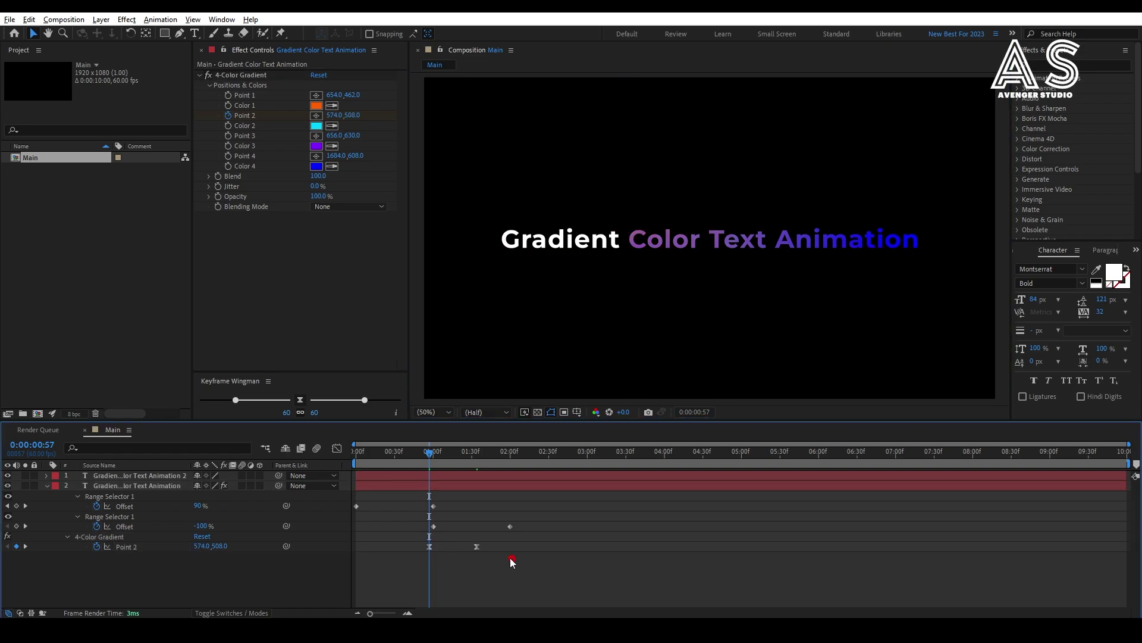
key("space")
left_click(452, 454)
left_click_drag(452, 455, 461, 454)
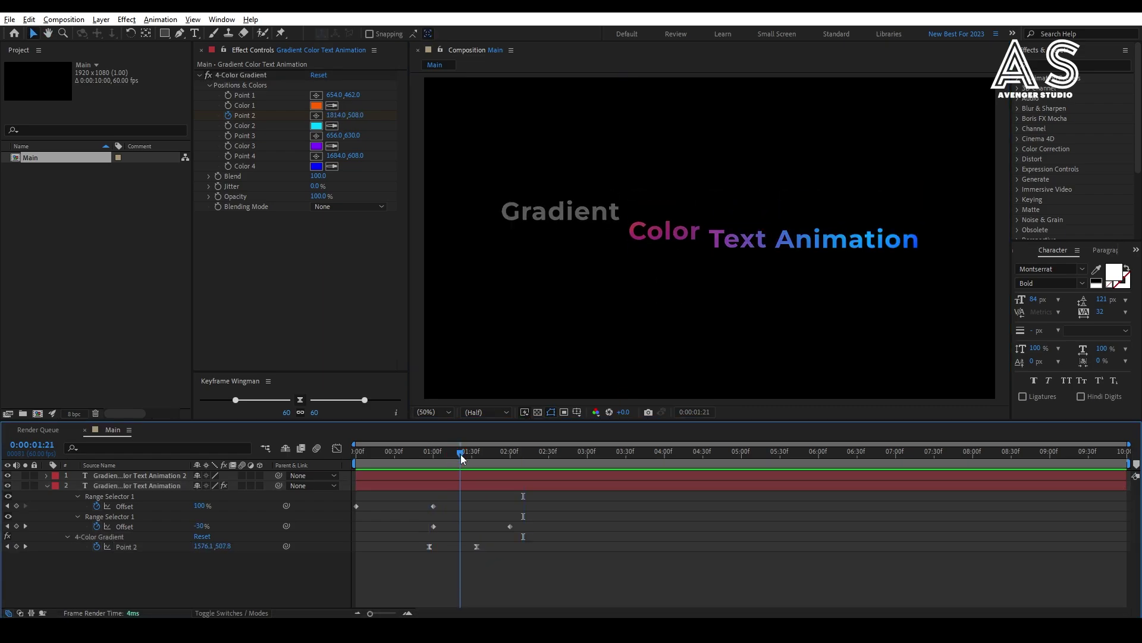
- Sweep Point 2 from the text's left side at 0:57 to past its right end at 1:34
left_click_drag(498, 541, 417, 553)
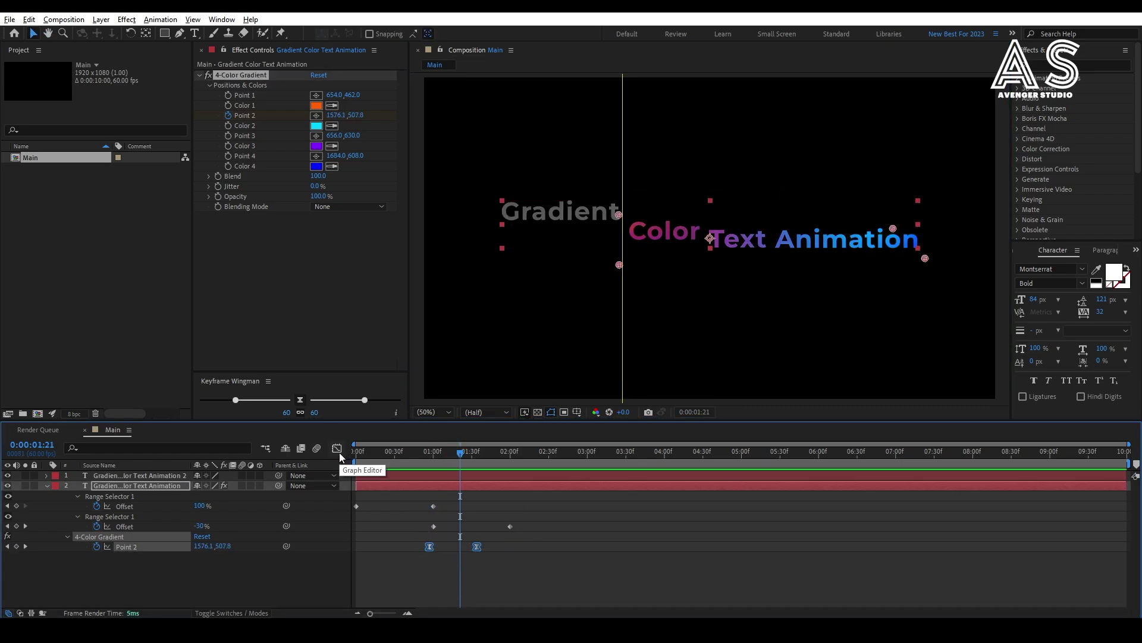
key("ctrl+z")
key("ctrl+z")
key("ctrl+z")
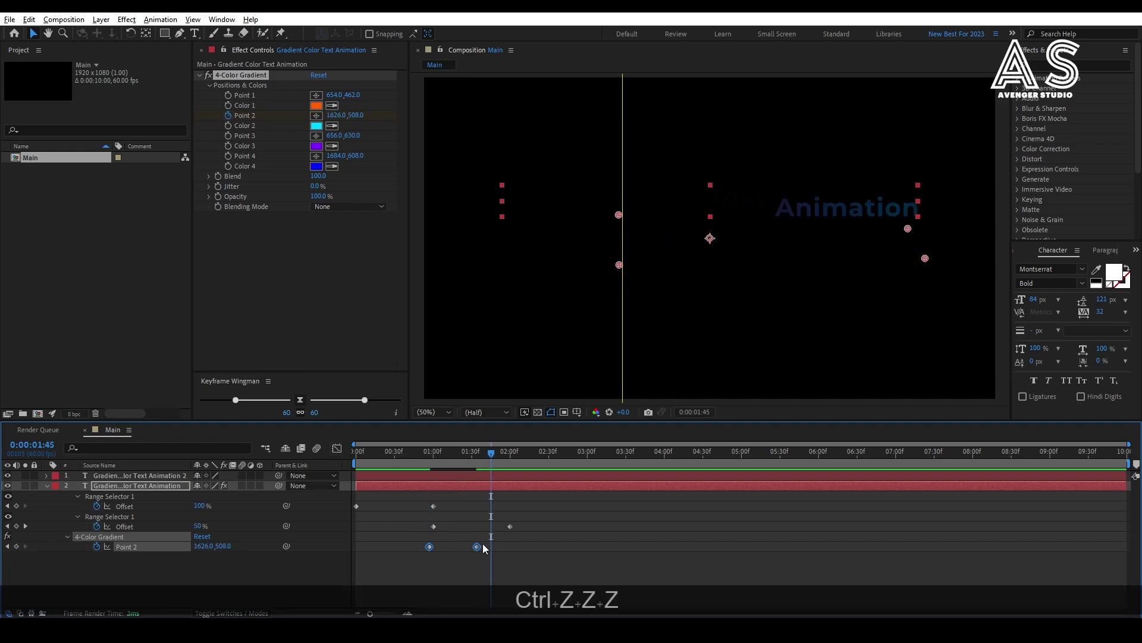
key("j")
left_click_drag(908, 232, 951, 231)
left_click(7, 546)
left_click_drag(635, 227, 578, 229)
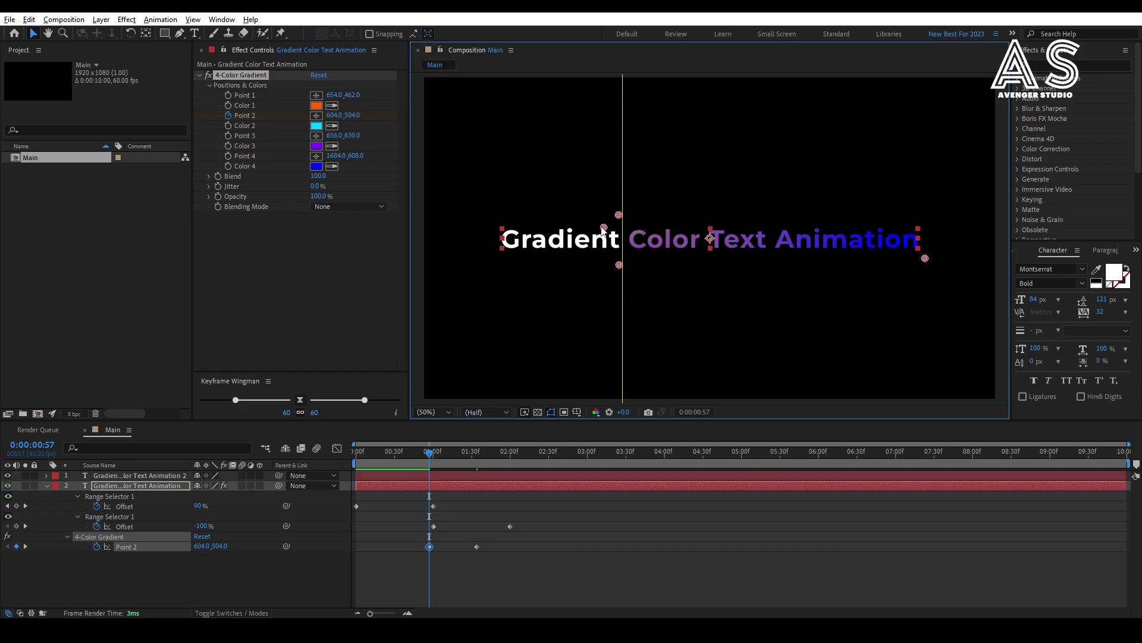
left_click(437, 572)
key("space")
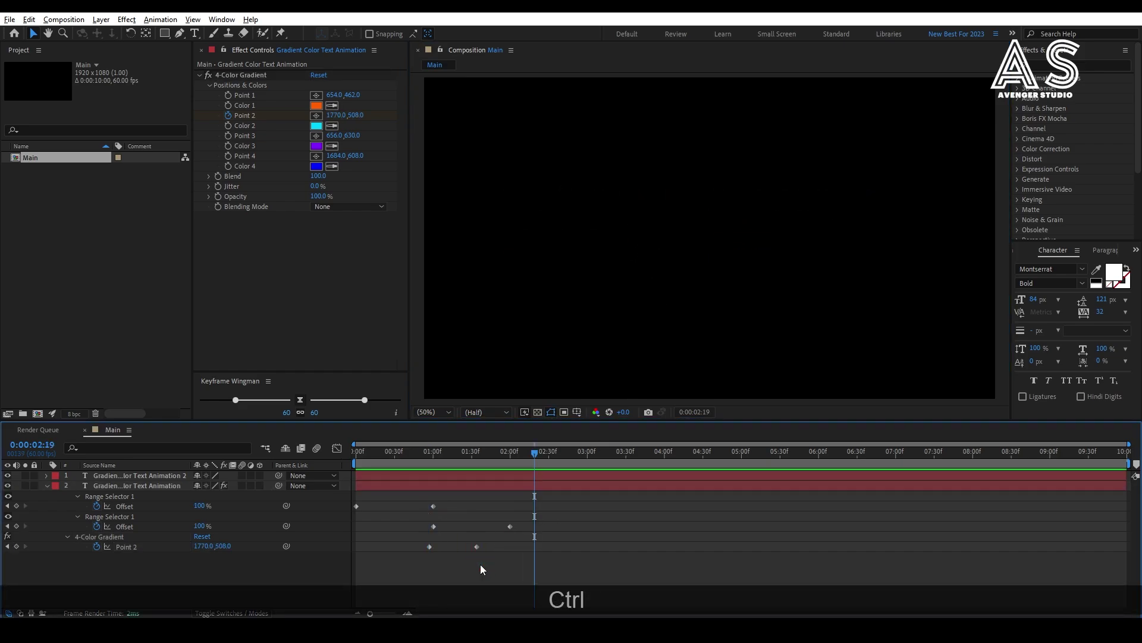
- Apply Deep Glow (radius 500, exposure 1.00) to the title layer and preview from 0:57
left_click(47, 486, "ctrl")
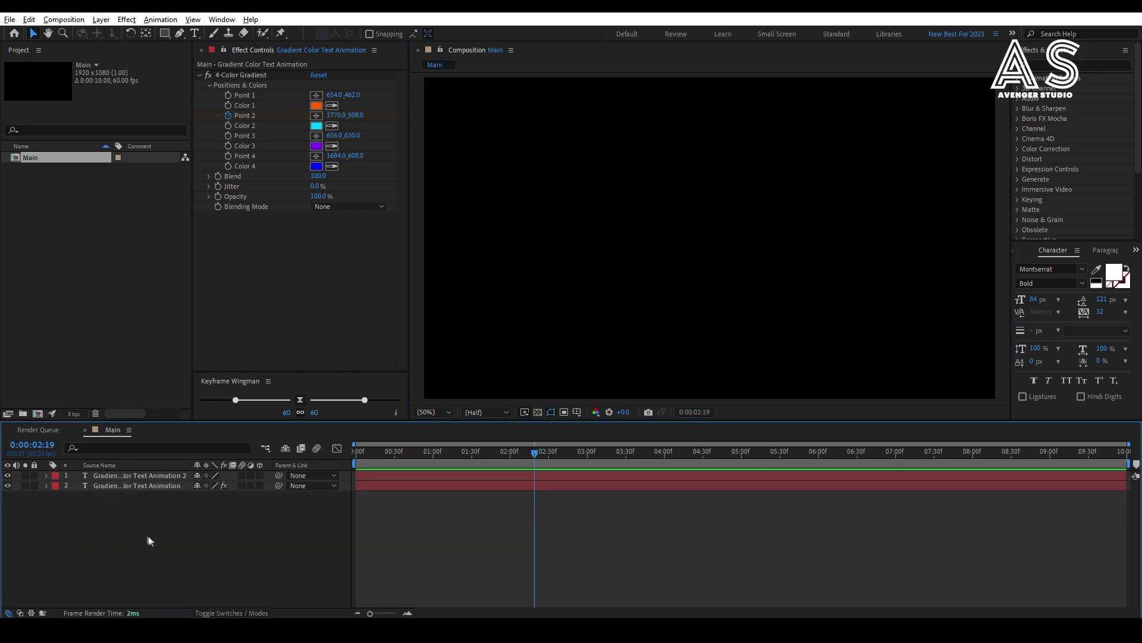
left_click(140, 486)
key("ctrl+space")
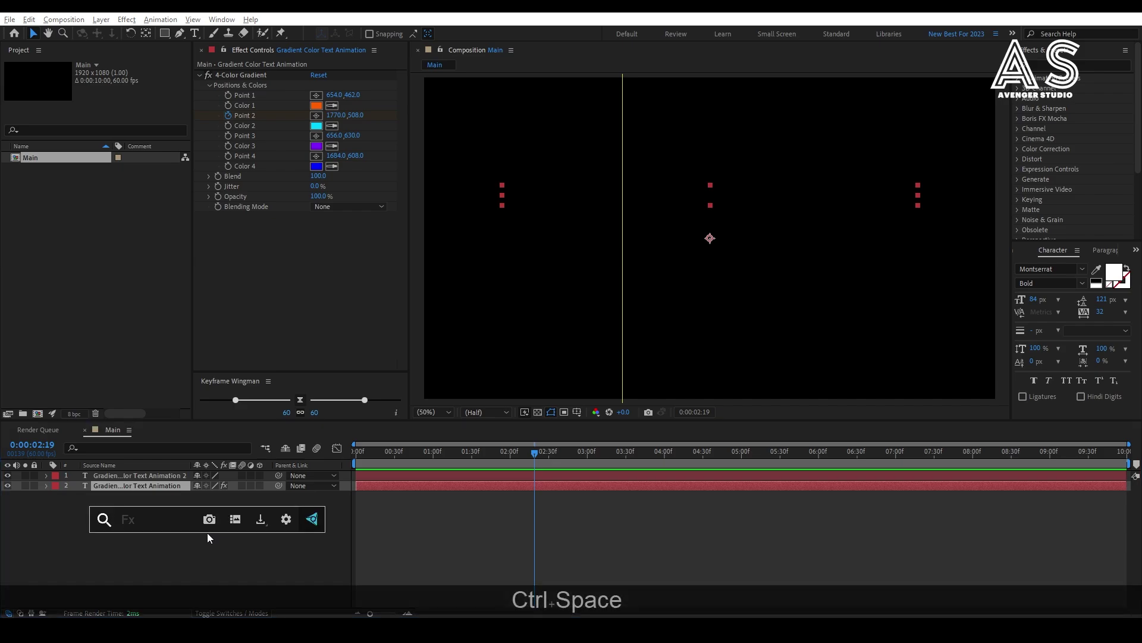
type("dee")
key("Up")
key("Return")
mouse_move(441, 453)
left_mouse_down()
mouse_move(451, 452)
mouse_move(408, 452)
mouse_move(480, 458)
mouse_move(309, 468)
mouse_move(359, 453)
mouse_move(430, 454)
left_mouse_up()
left_click(272, 536)
key("space")
key("space")
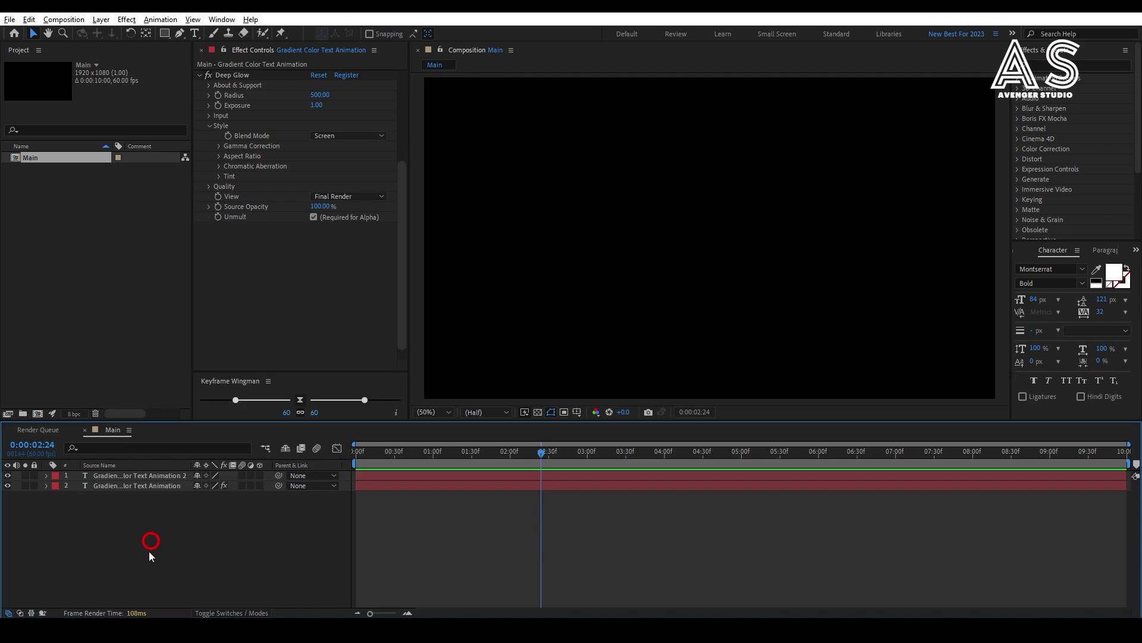
- Duplicate both text layers and give the copies a purple label
left_click_drag(117, 518, 145, 483)
key("ctrl+d")
left_click(55, 485)
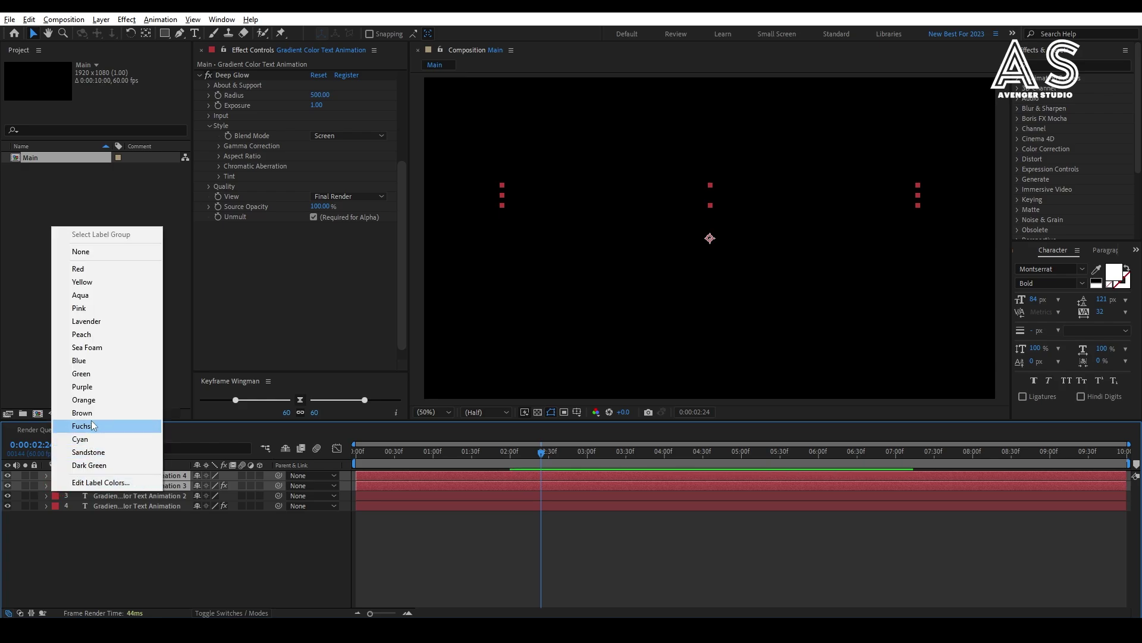
left_click(83, 386)
left_click(272, 527)
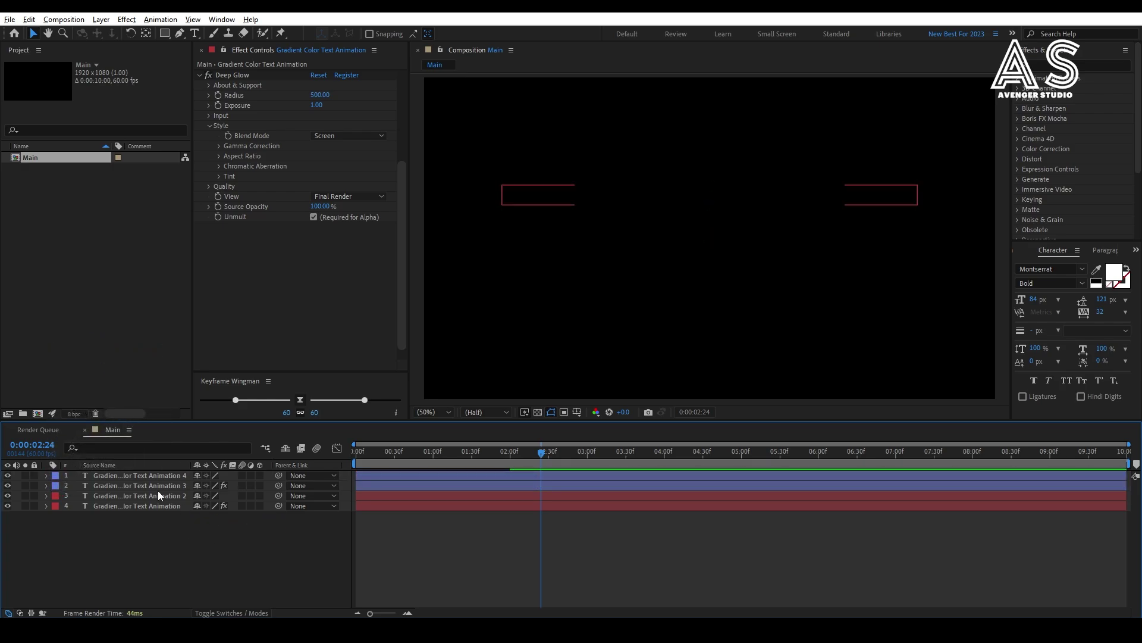
- Select copies 3 and 4 with the time indicator at about 1:20, where they should start
left_click(159, 485)
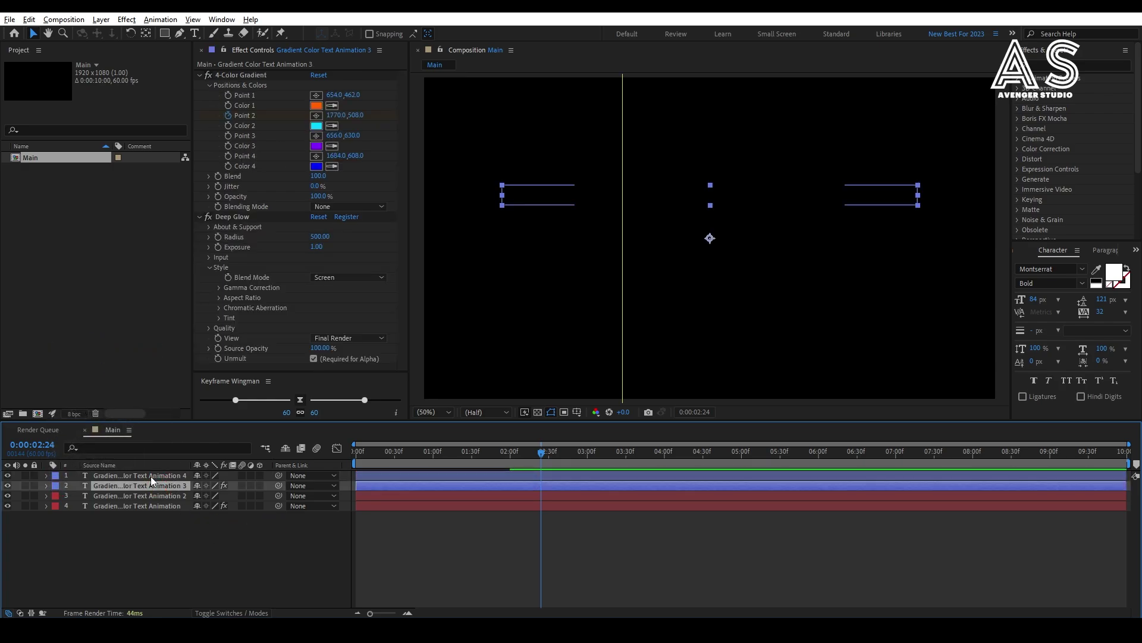
left_click(152, 476)
mouse_move(528, 456)
left_mouse_down()
mouse_move(413, 461)
mouse_move(459, 466)
mouse_move(428, 473)
mouse_move(502, 473)
mouse_move(462, 452)
mouse_move(479, 455)
mouse_move(448, 455)
mouse_move(462, 474)
mouse_move(467, 454)
mouse_move(510, 455)
mouse_move(448, 458)
mouse_move(603, 473)
mouse_move(455, 473)
mouse_move(528, 474)
left_mouse_up()
left_click(141, 486, "ctrl")
- Pick-whip layer 3's Source Text expression to Gradient Color Text Animation 4's Source Text
left_click(46, 475)
left_click(57, 486)
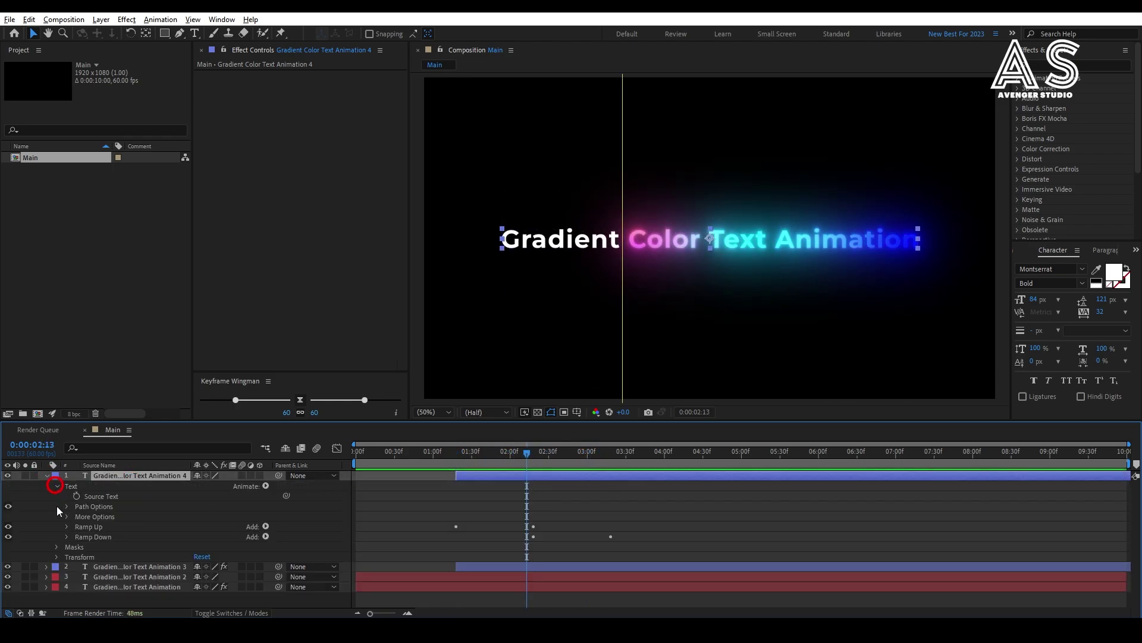
left_click(46, 566)
left_click(102, 562)
left_click(102, 496)
left_click(118, 586)
scroll(110, 577, "down", 2)
left_click(76, 567, "alt")
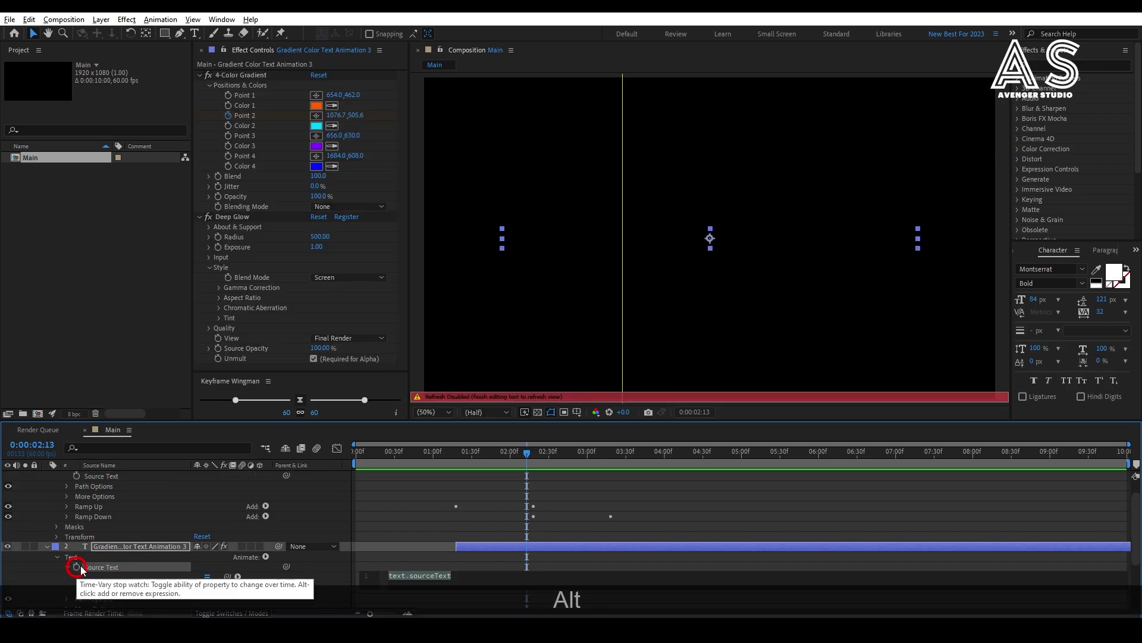
left_click_drag(227, 576, 109, 494)
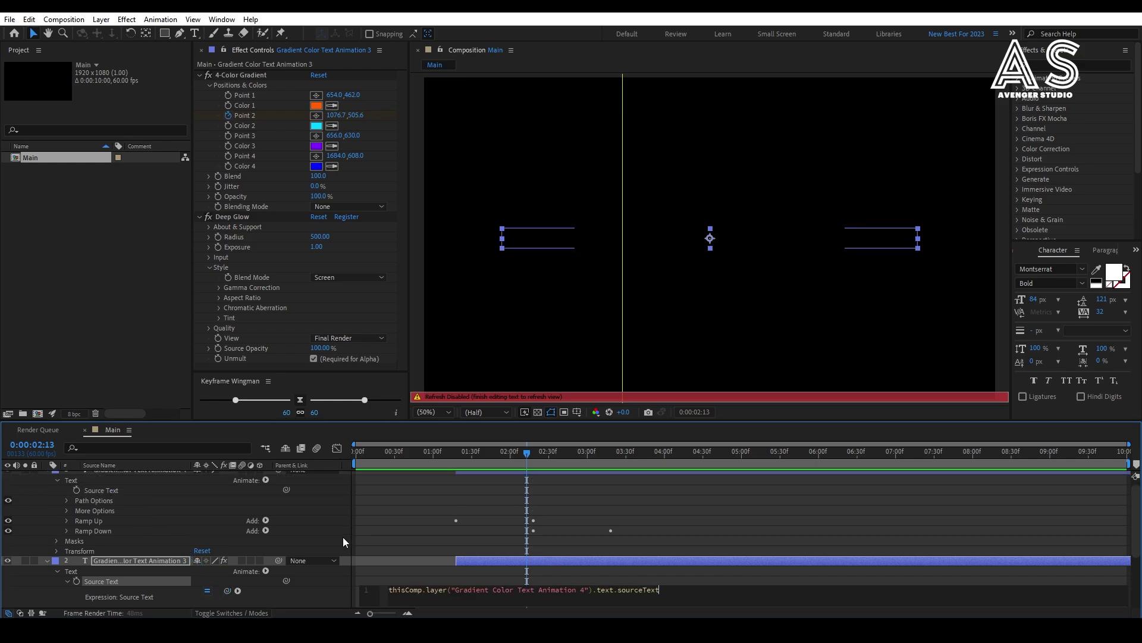
key("Caps_Lock")
key("Caps_Lock")
left_click(402, 528)
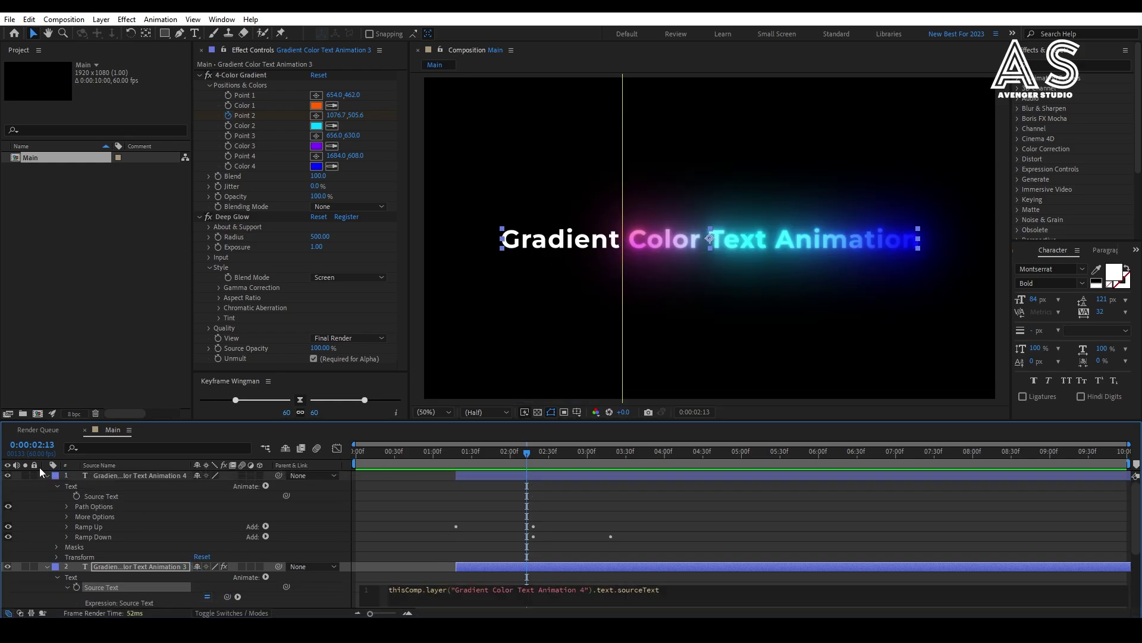
left_click(47, 476)
left_click(46, 486)
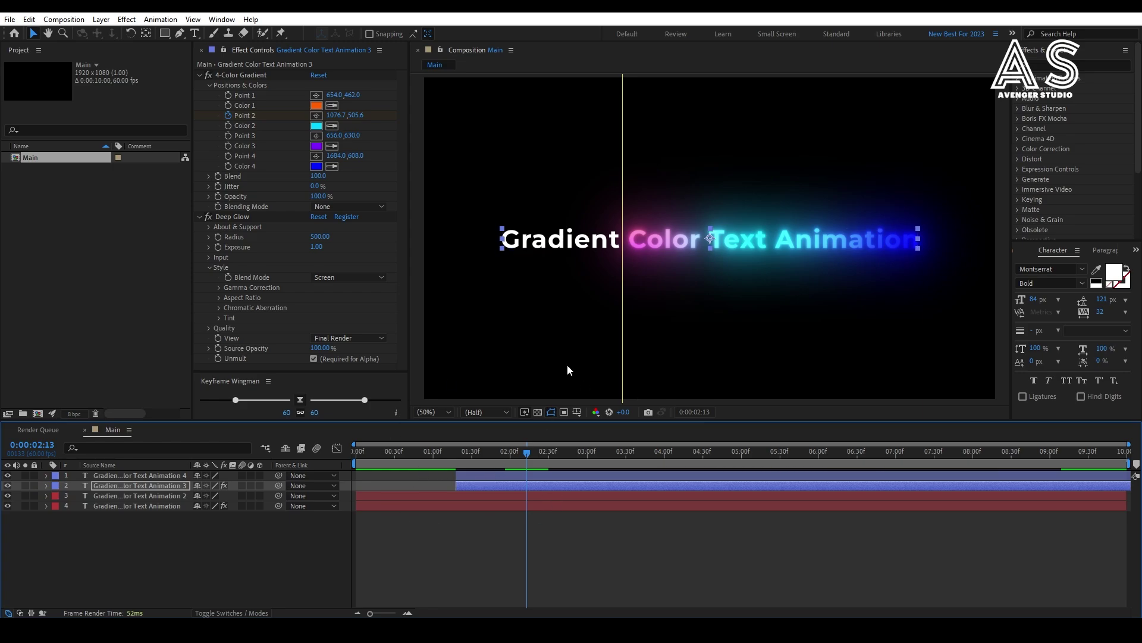
- Change the top copy's text to 'In After Effects'
double_click(597, 244)
type("IN")
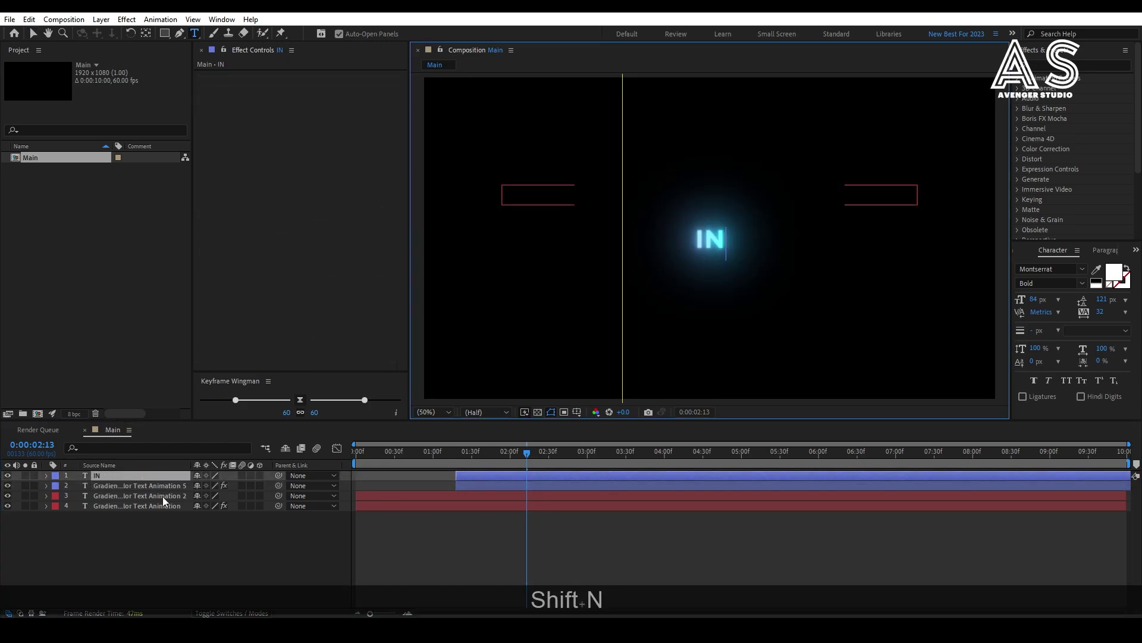
key("BackSpace")
type("n After Effects")
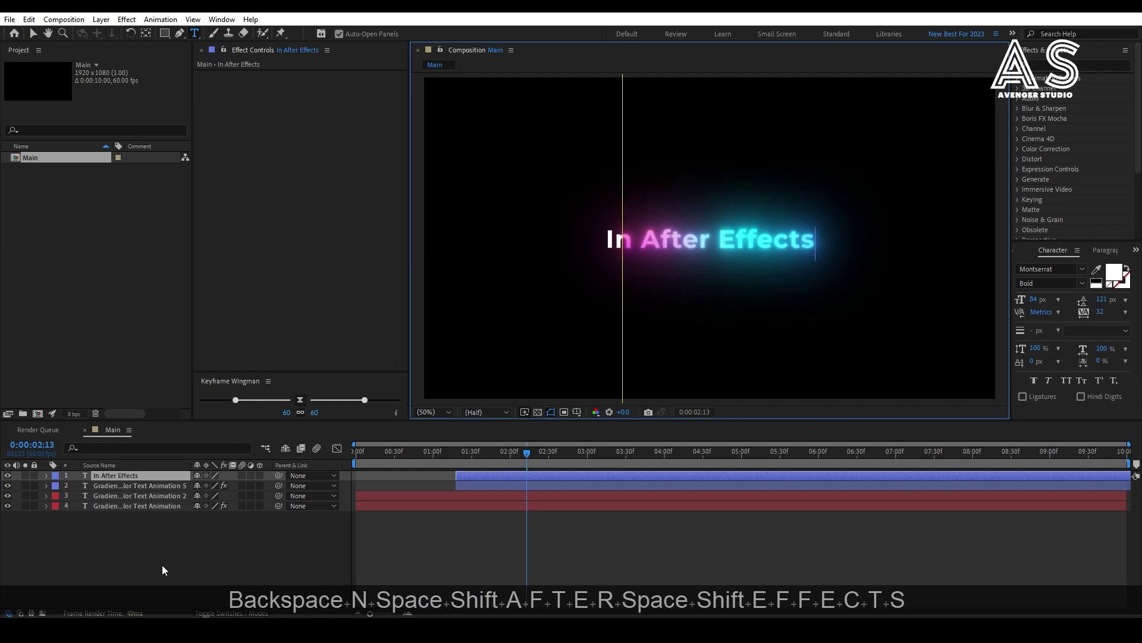
left_click(161, 573)
key("v")
- Adjust the In After Effects layer's mask so it covers the full phrase
left_click(158, 476)
key("m")
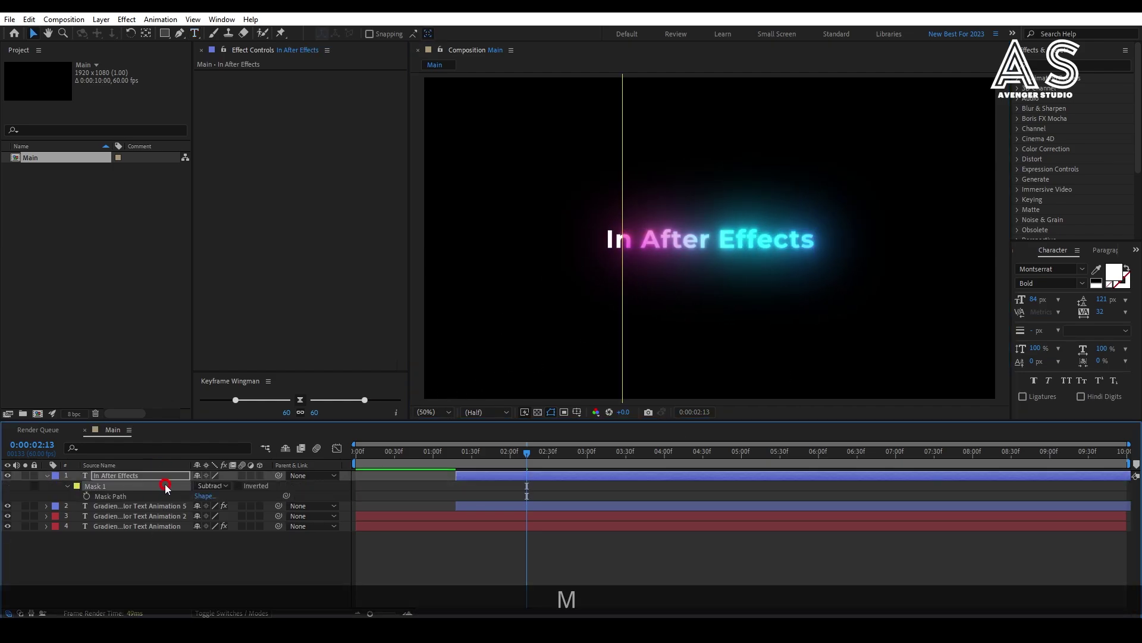
key("m")
left_click(158, 475)
key("comma")
left_click(655, 133)
key("shift")
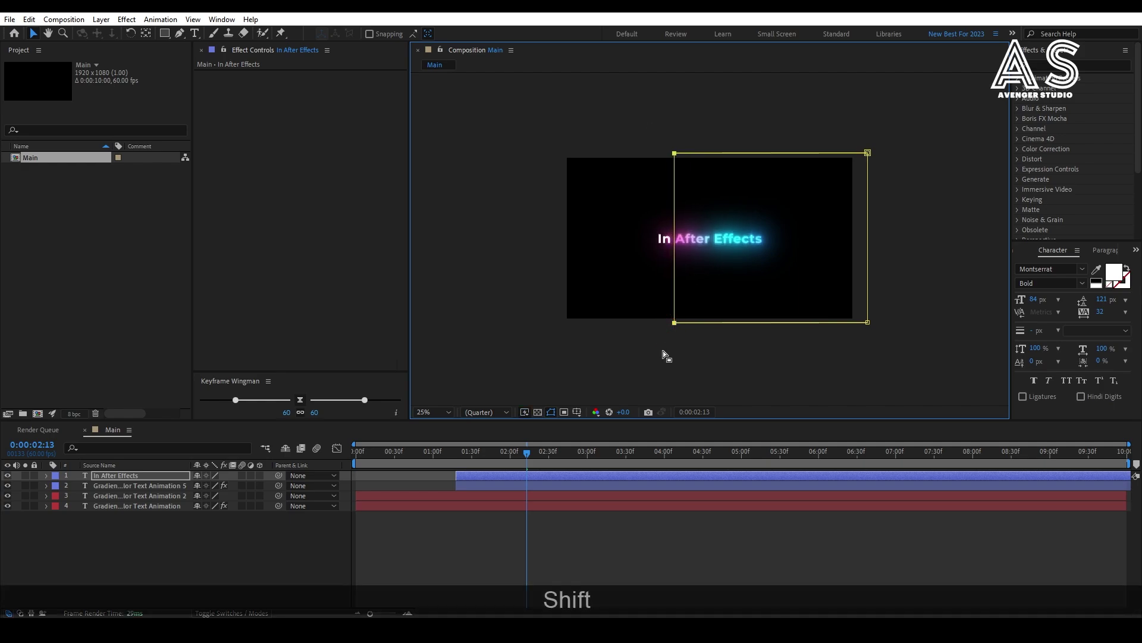
left_click(661, 355)
key("period")
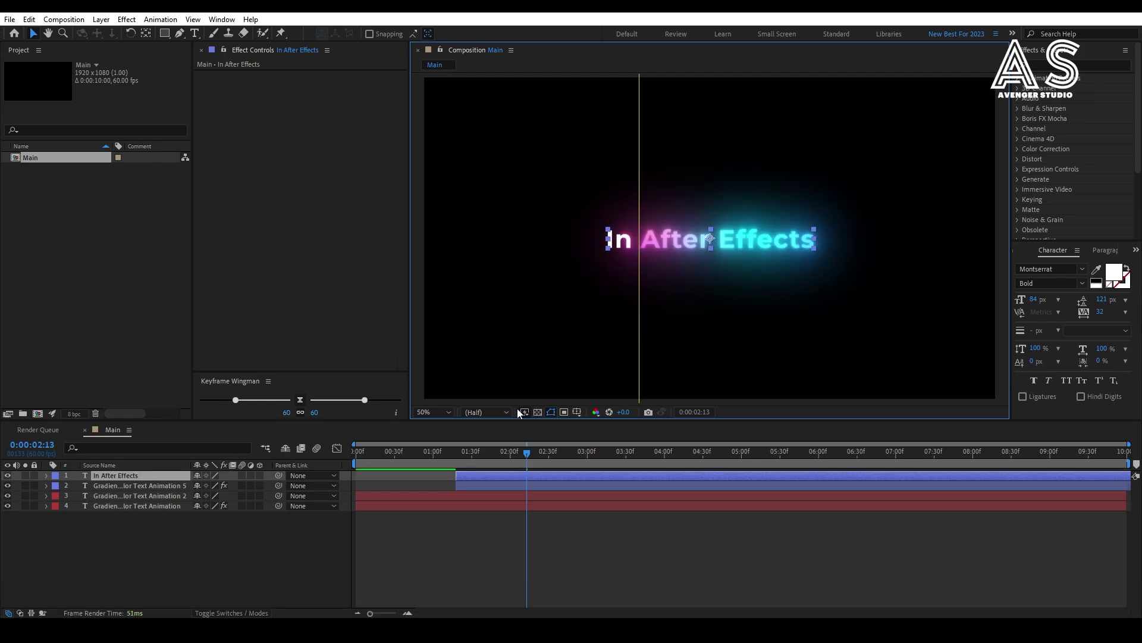
- Delete the outdated mask on the glow copy, Gradient Color Text Animation 5
key("m")
left_click(119, 506)
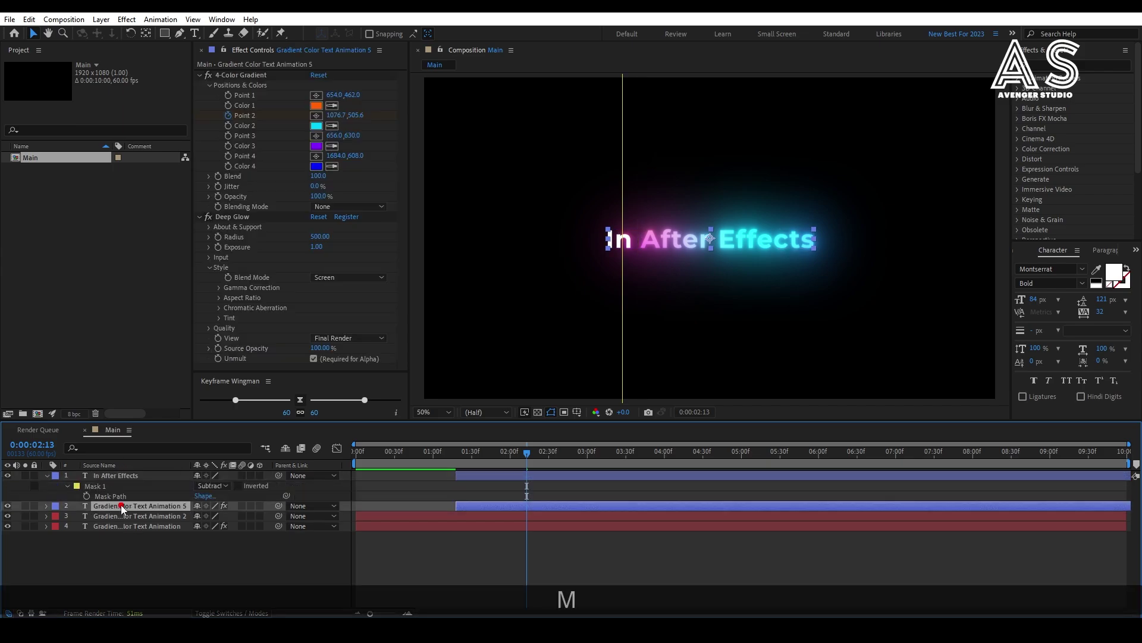
key("m")
left_click(103, 515)
key("Delete")
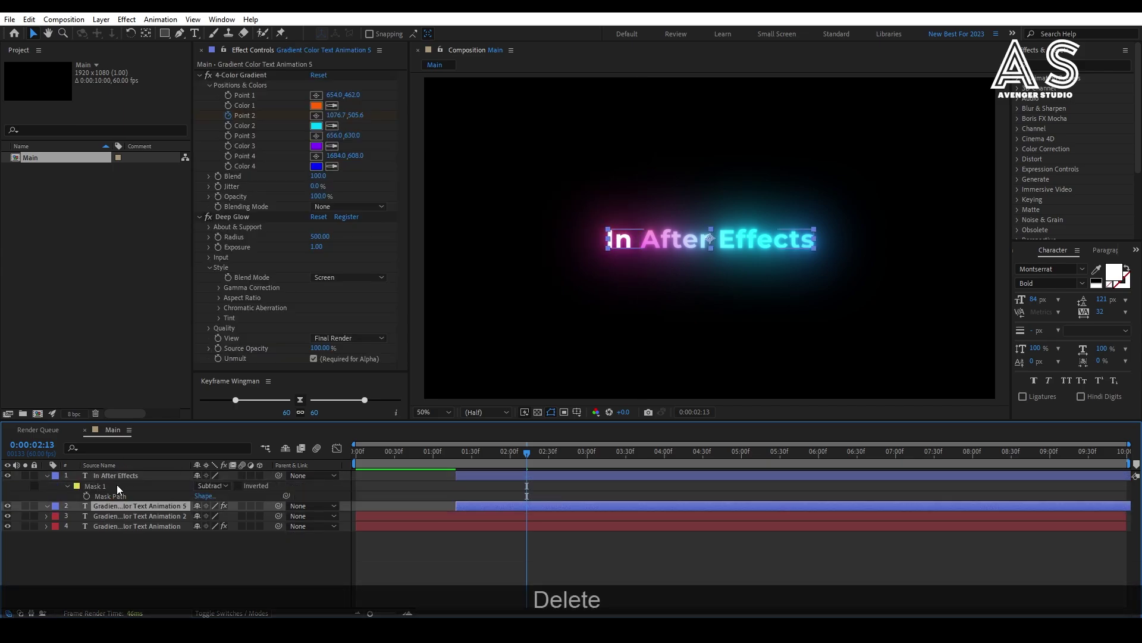
- Copy the top layer's Mask 1 onto the glow copy, set it to Add, and fit the view
left_click(116, 486)
key("ctrl+c")
left_click(106, 505)
key("ctrl+v")
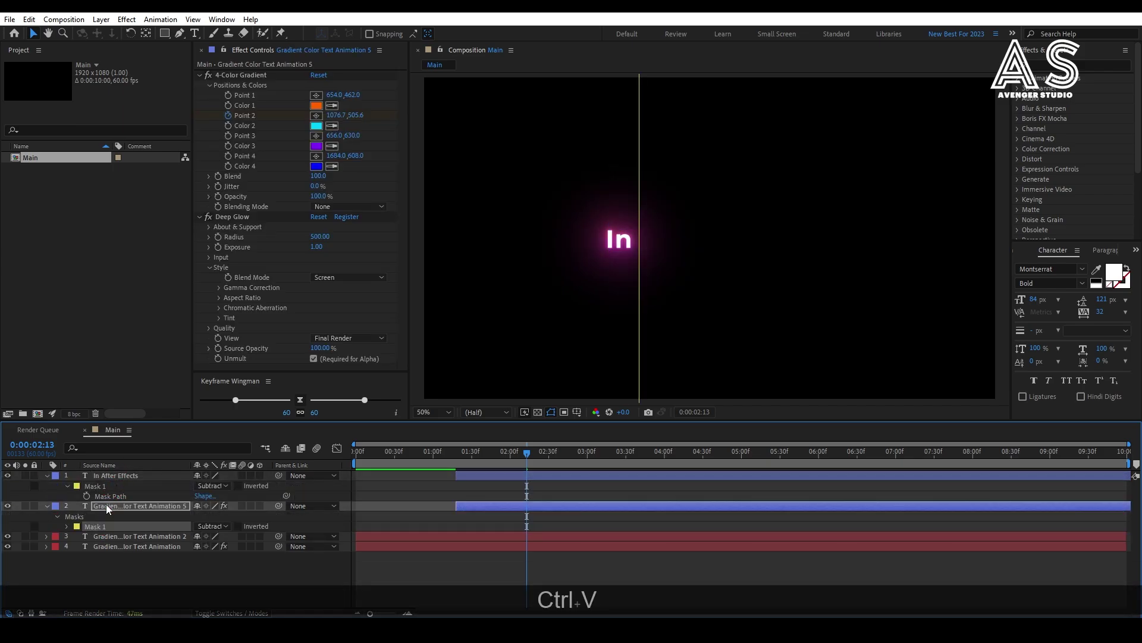
left_click(213, 526)
left_click(221, 451)
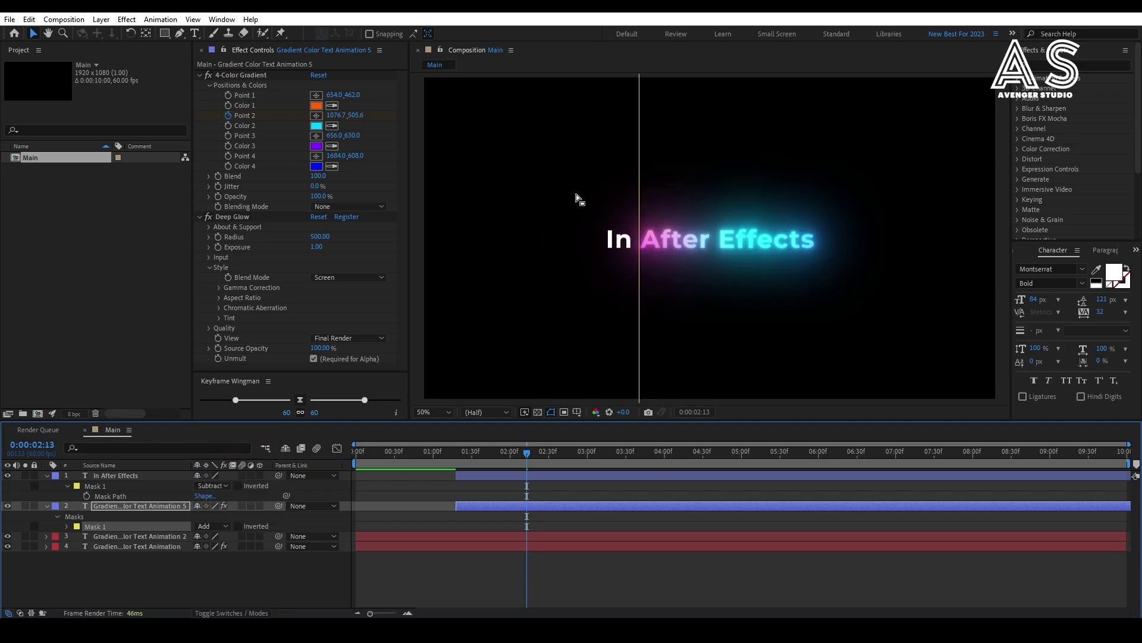
left_click(432, 412)
left_click(437, 204)
left_click(491, 562)
- Collapse both layers and end the work area at 3:13, where the text fades out
left_click(47, 475)
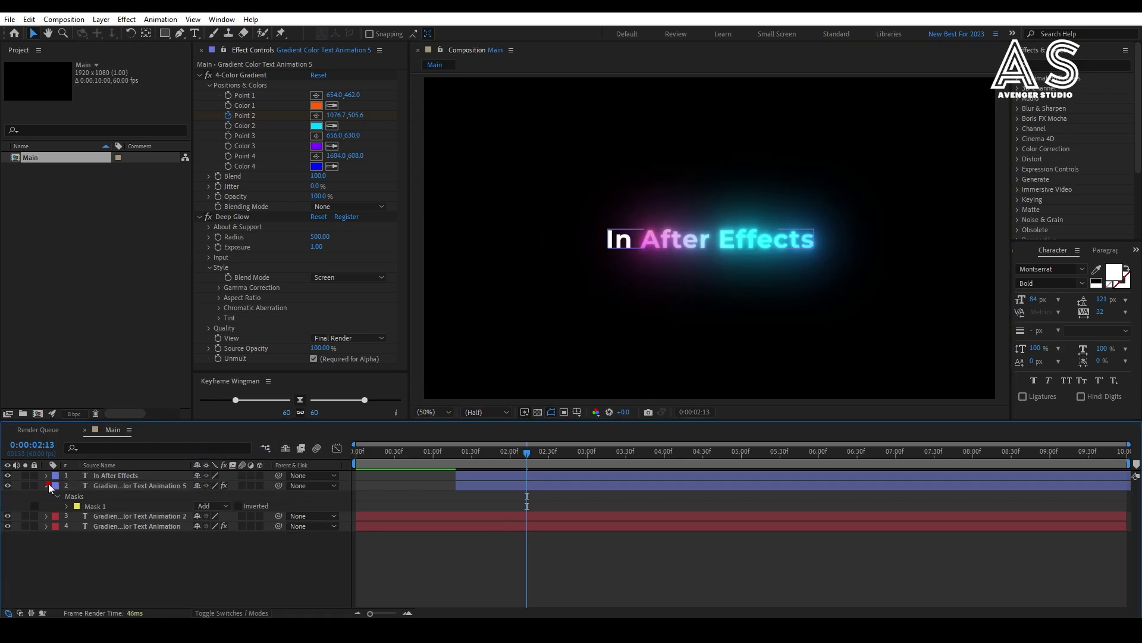
left_click(47, 485)
left_click(107, 565)
left_click_drag(528, 454, 574, 460)
key("n")
left_click(313, 527)
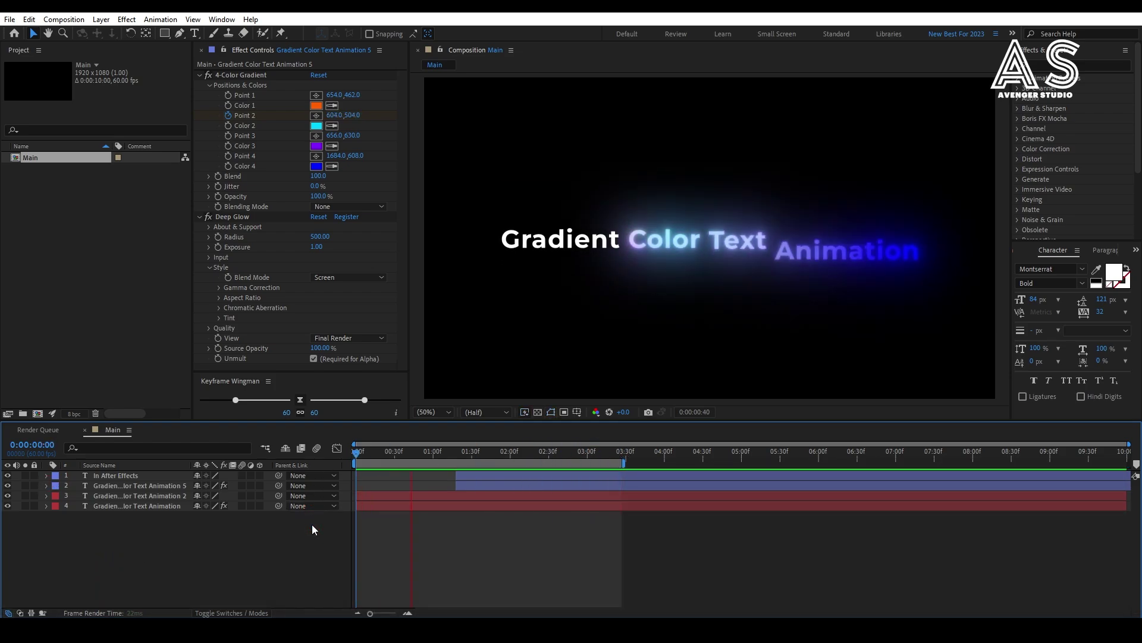